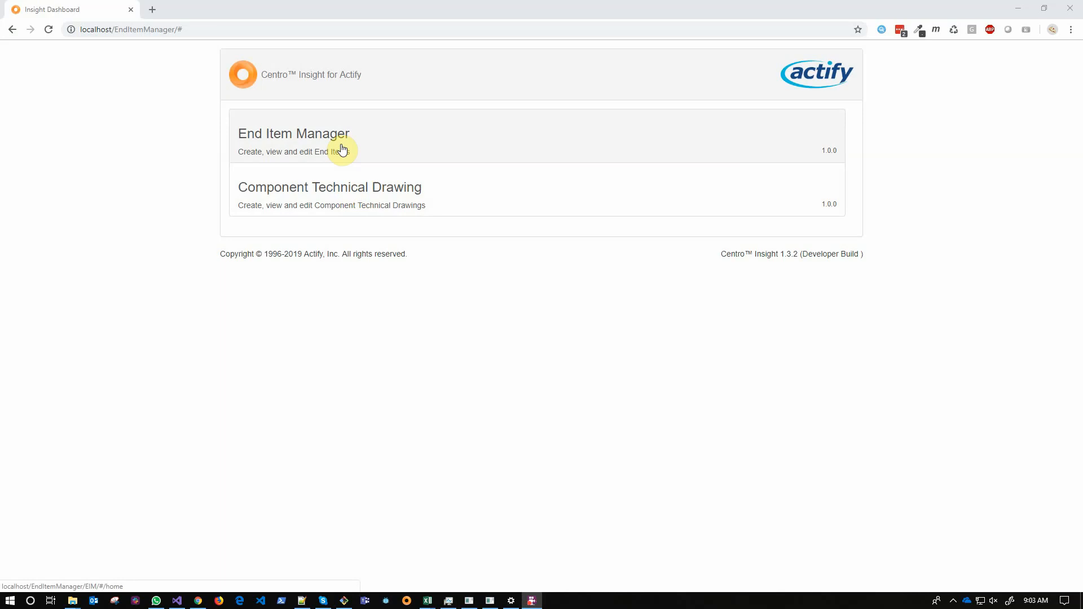
- Open the End Item Manager and view the Division filter options for the Documents list
click(342, 148)
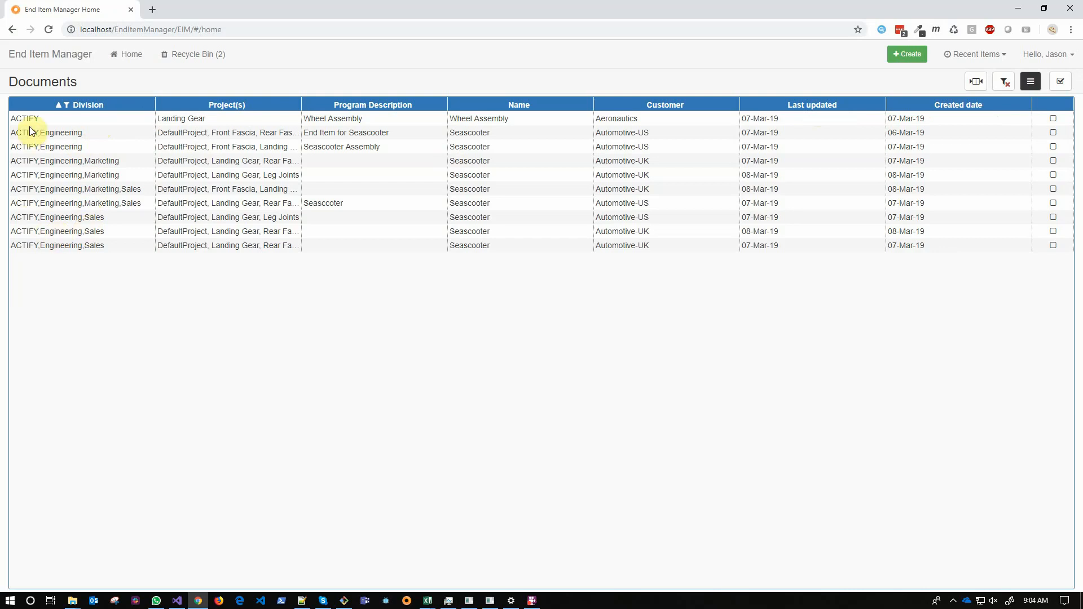
click(149, 105)
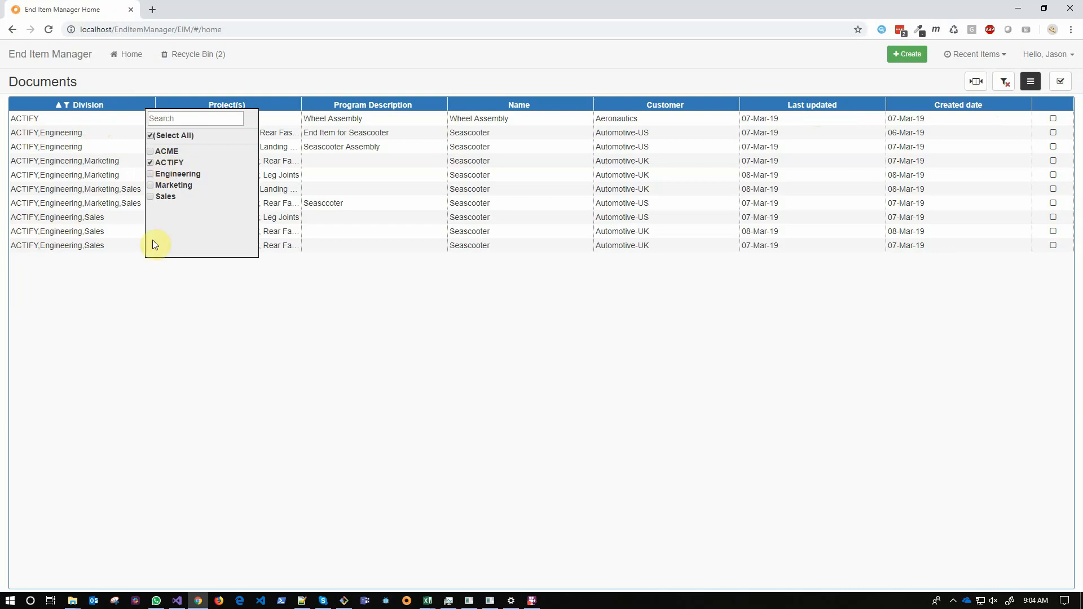
click(154, 285)
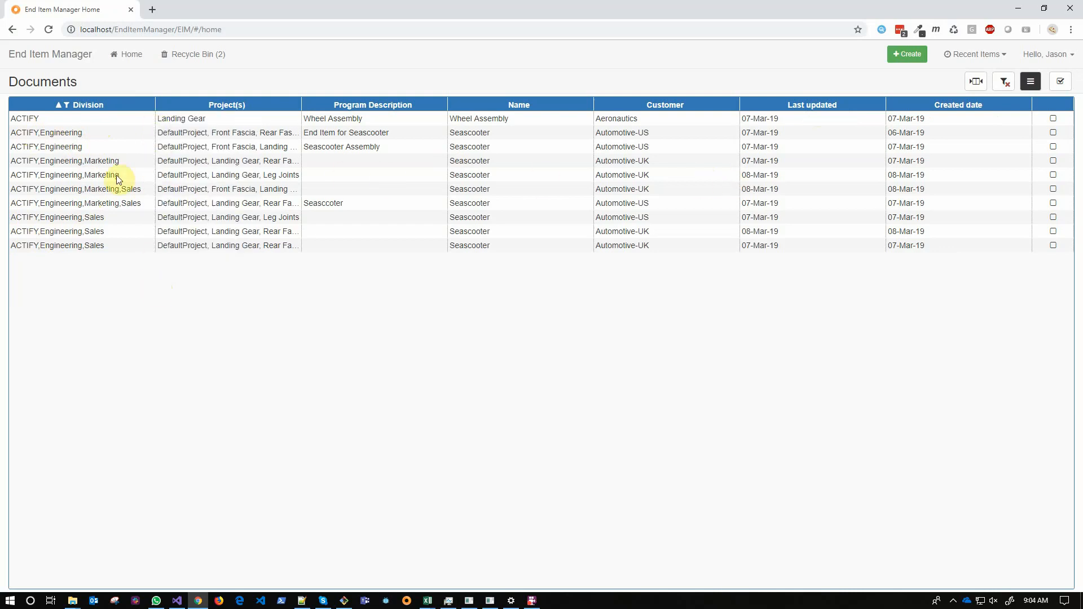
- Try adding Engineering, Sales and Marketing to the Division filter, and restore the filter to ACTIFY only
click(149, 104)
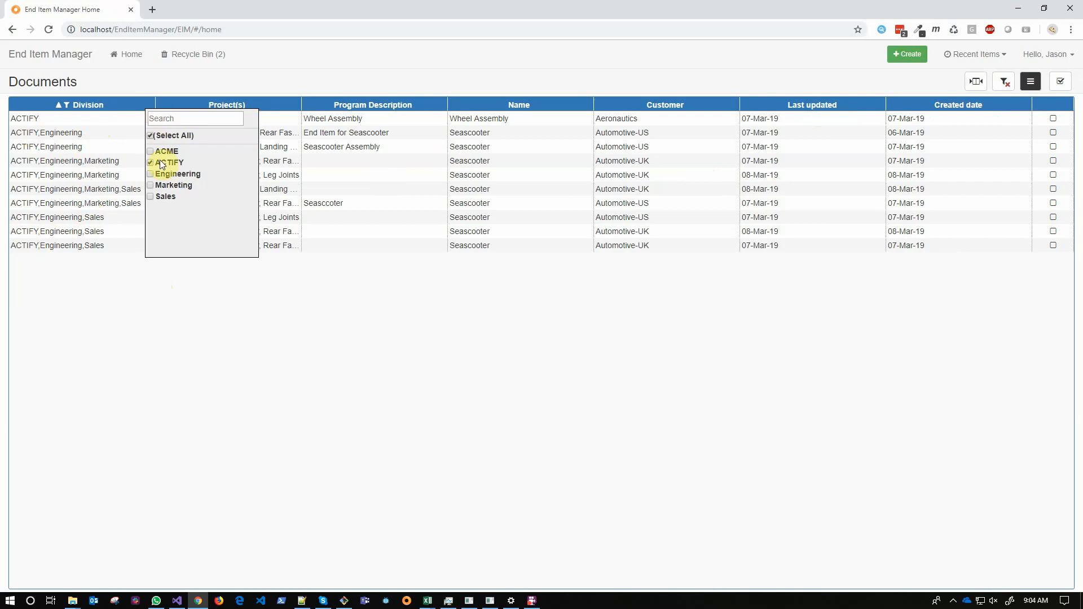
click(172, 173)
click(171, 194)
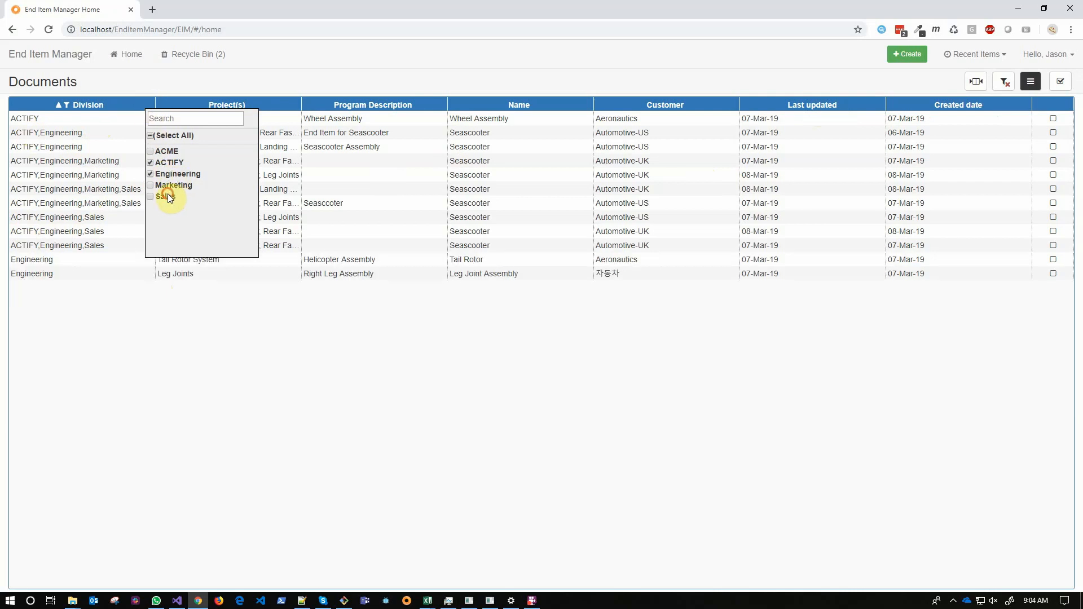
click(169, 186)
click(172, 135)
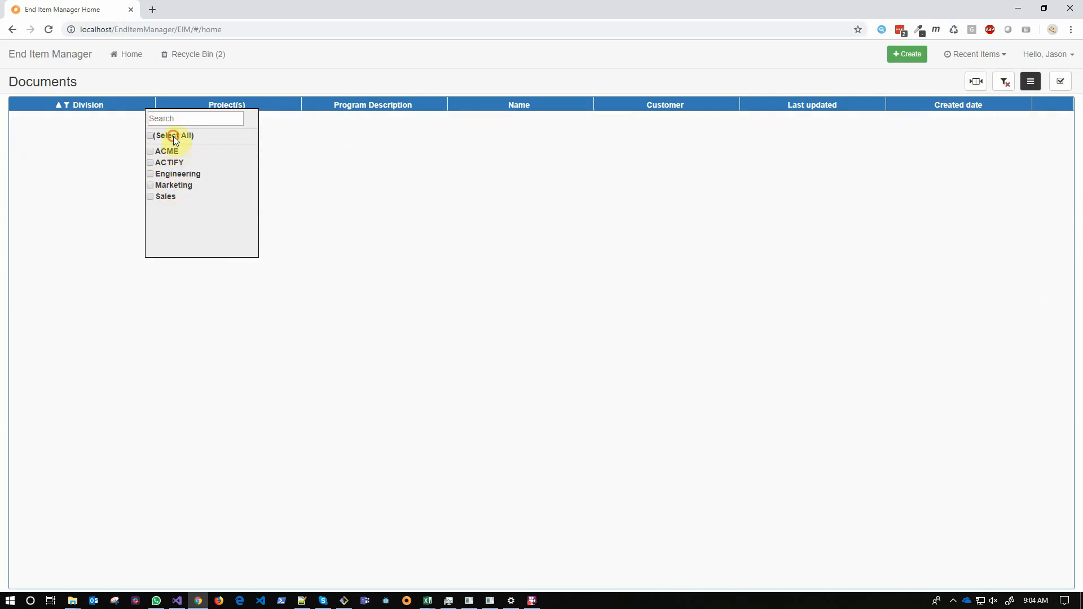
click(169, 164)
click(522, 315)
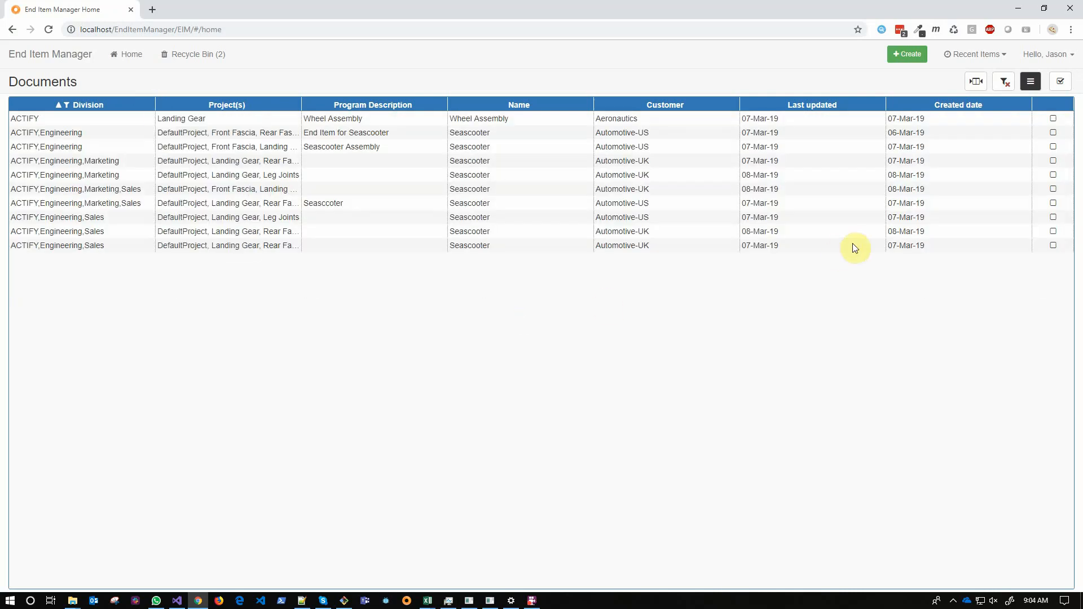
- Start creating an end item and assign it to the ACTIFY, Engineering and Marketing divisions
click(903, 60)
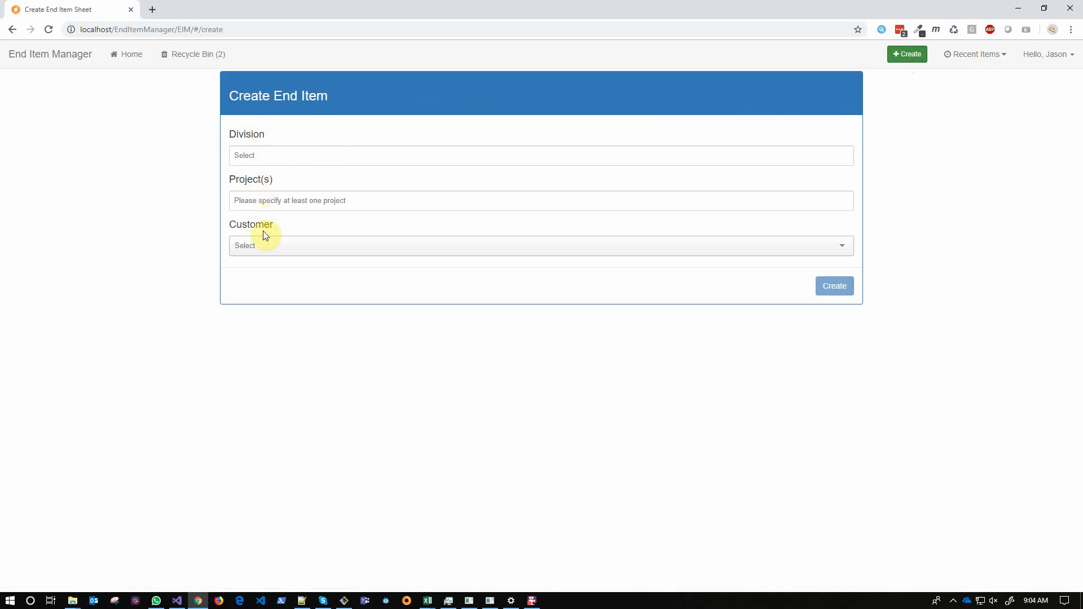
click(274, 155)
click(267, 191)
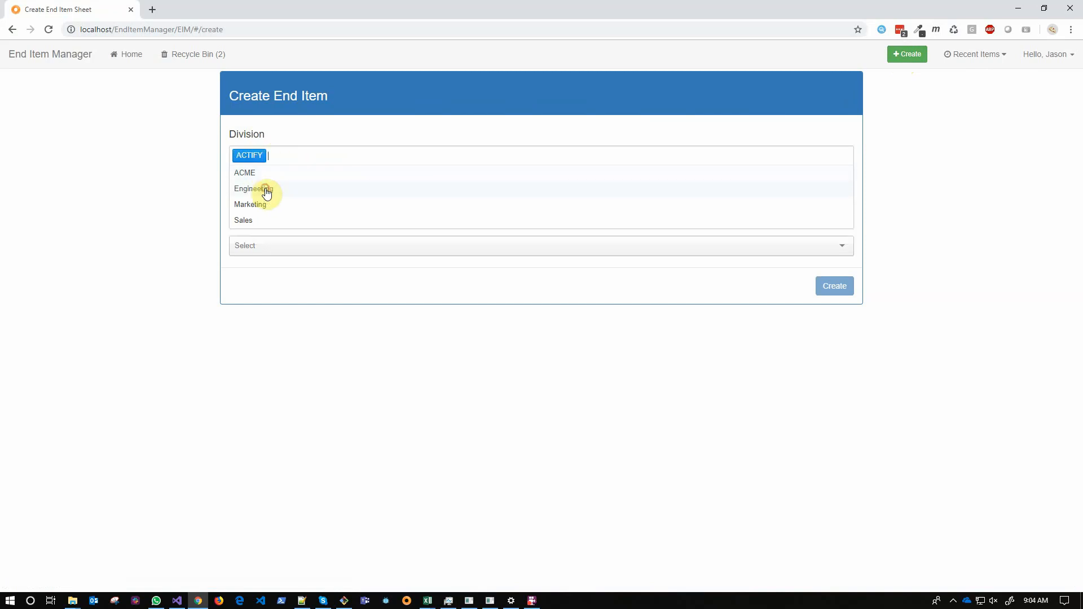
click(267, 191)
click(267, 191)
click(273, 284)
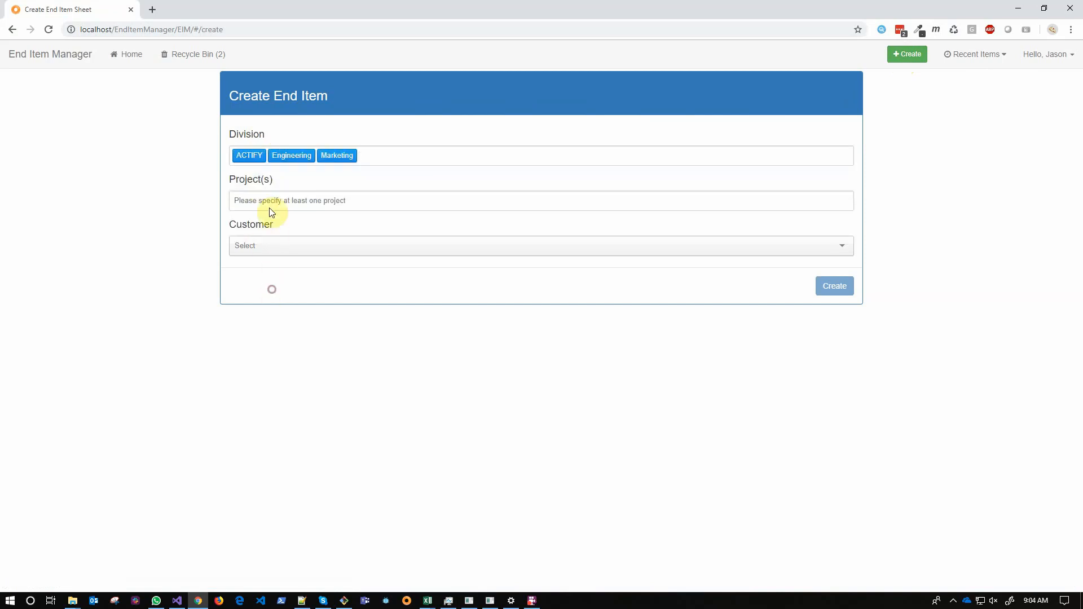
- Assign the projects DefaultProject, Front Fascia and Landing Gear to the new end item
click(270, 201)
click(267, 216)
click(268, 218)
click(268, 219)
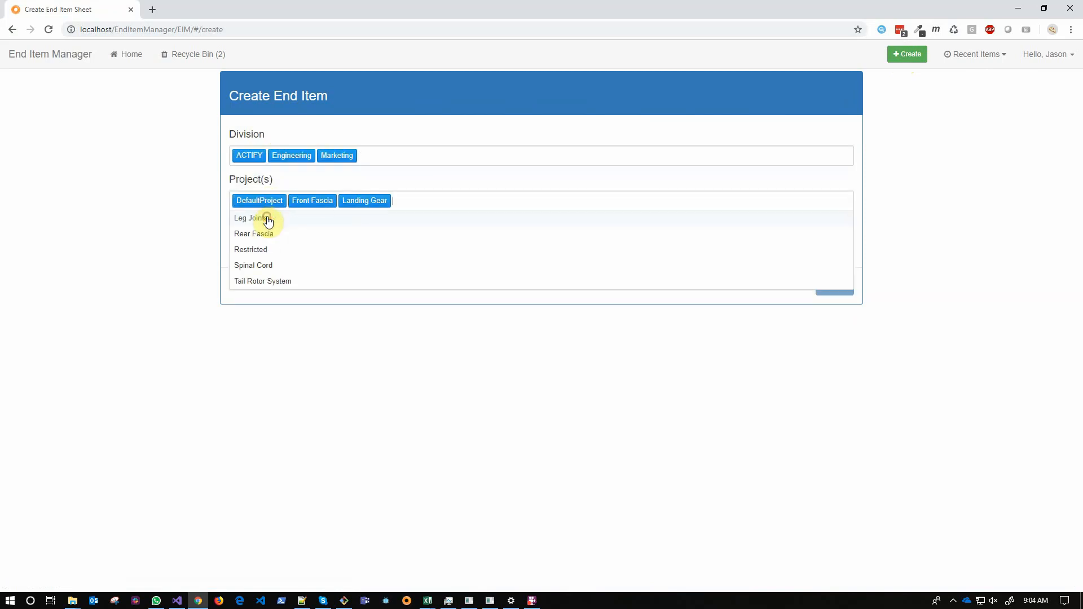
click(280, 317)
- Choose Automotive-UK as the customer and create the end item
click(284, 247)
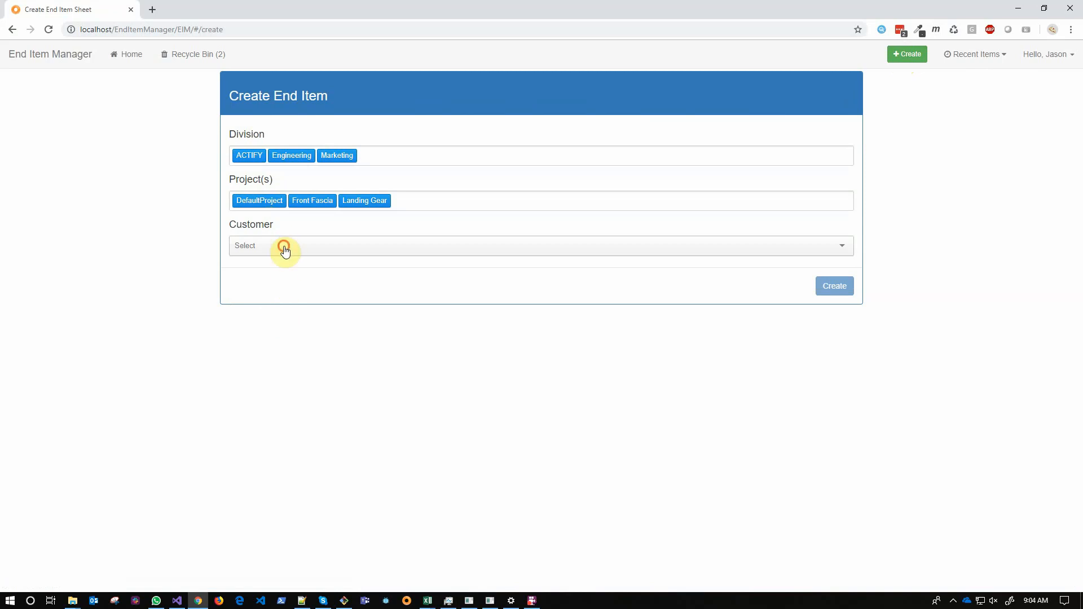
click(277, 296)
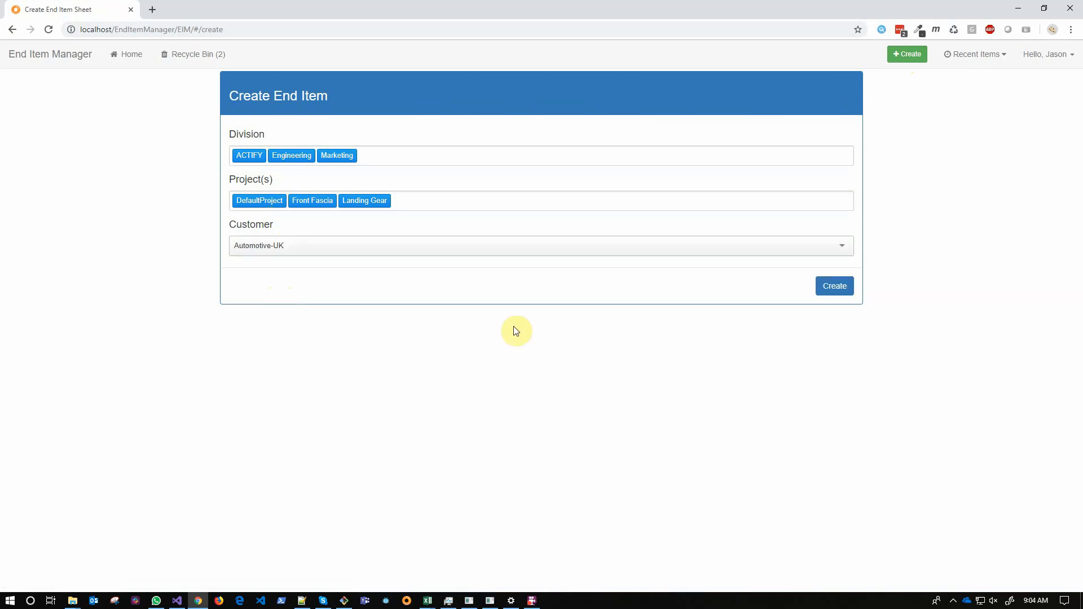
click(839, 292)
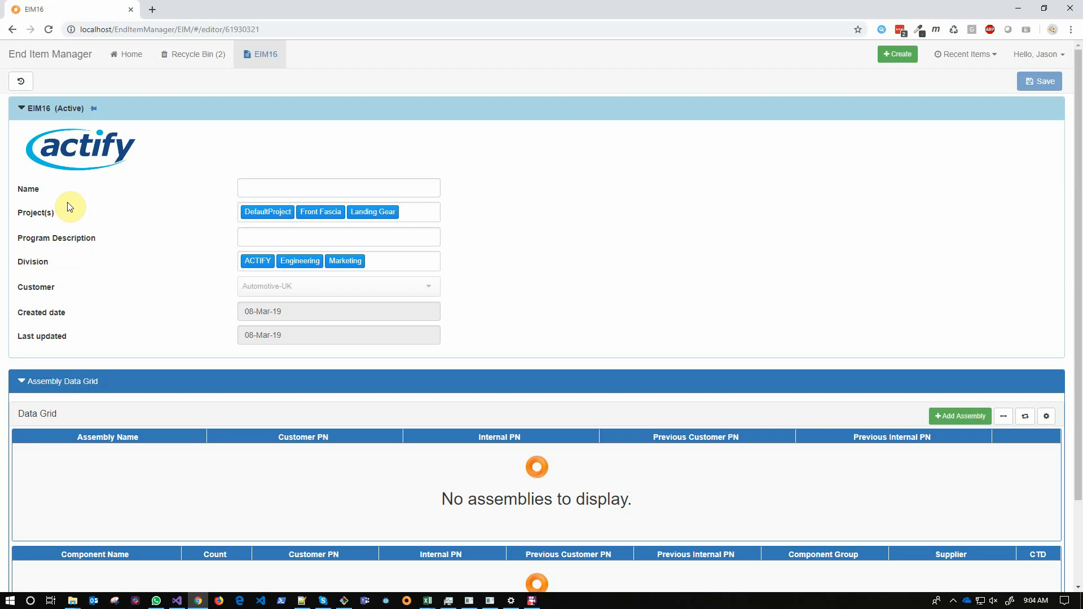
- Name the end item Seascooter and save it
click(294, 189)
text(Seascooter)
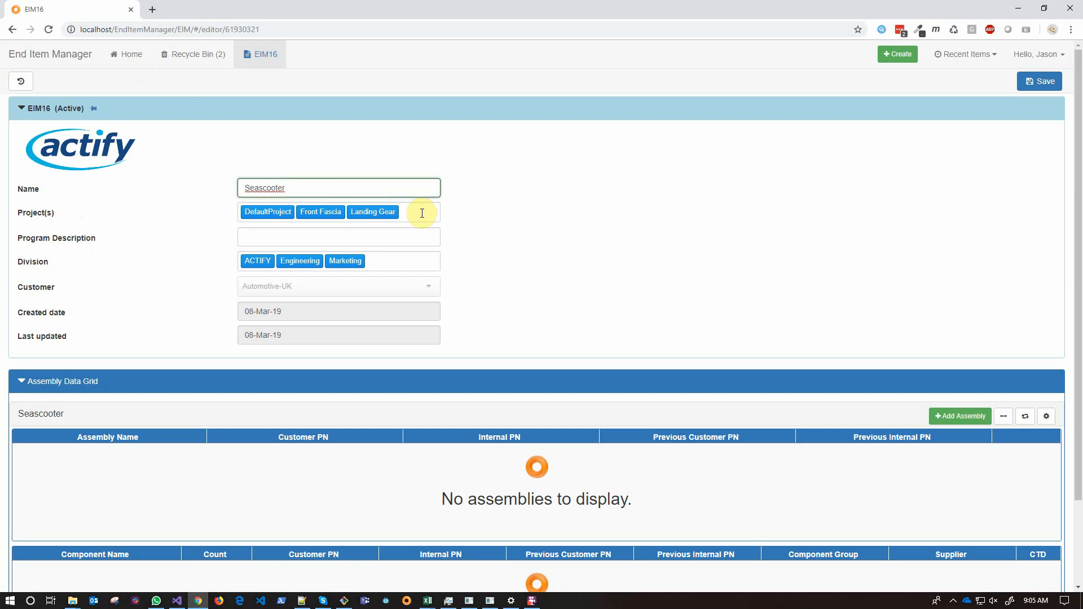
click(1040, 81)
click(673, 188)
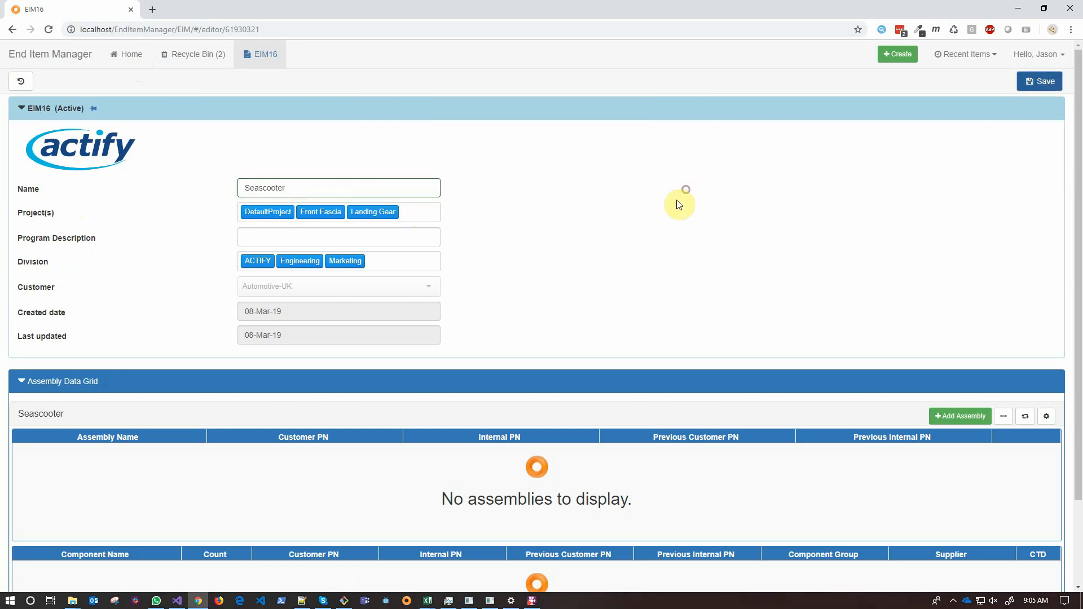
- Add an assembly to the data grid by linking the catalog part _zs06 seascooter basic.sldasm with its CAD thumbnail
click(475, 112)
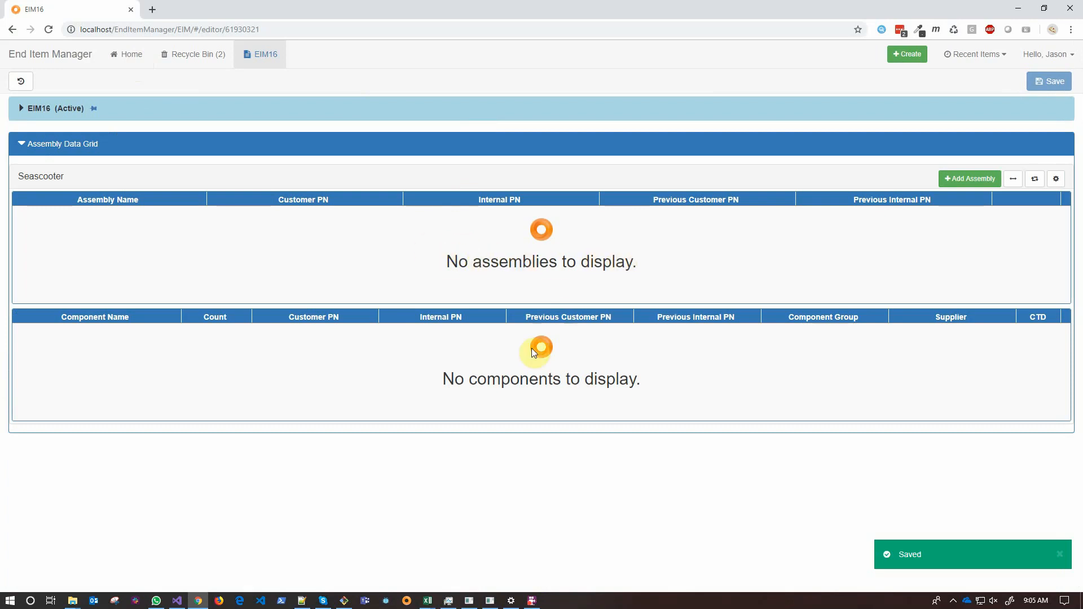
click(961, 181)
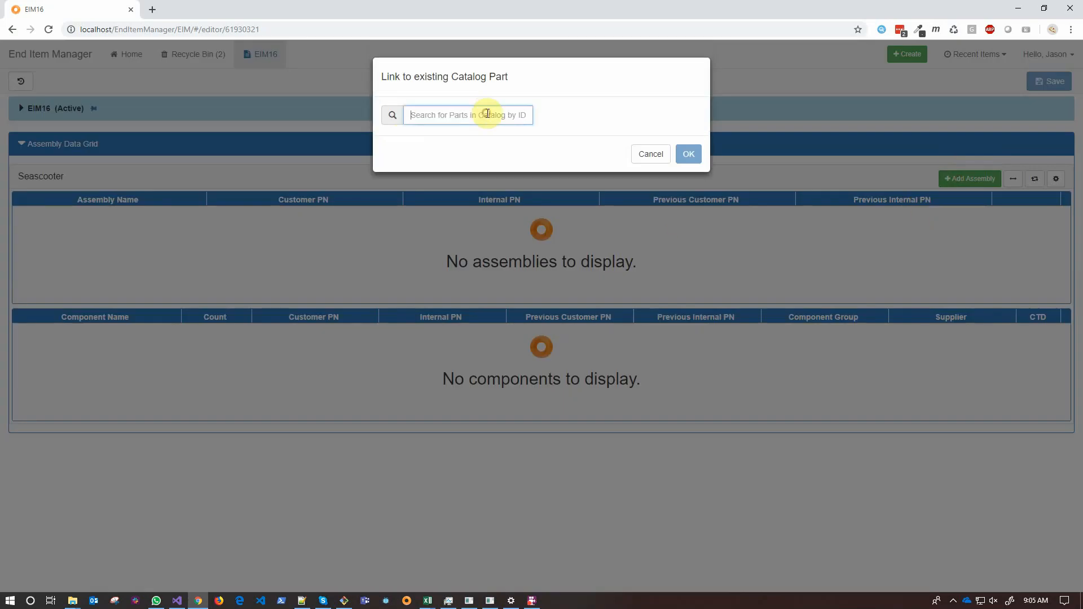
text(sea)
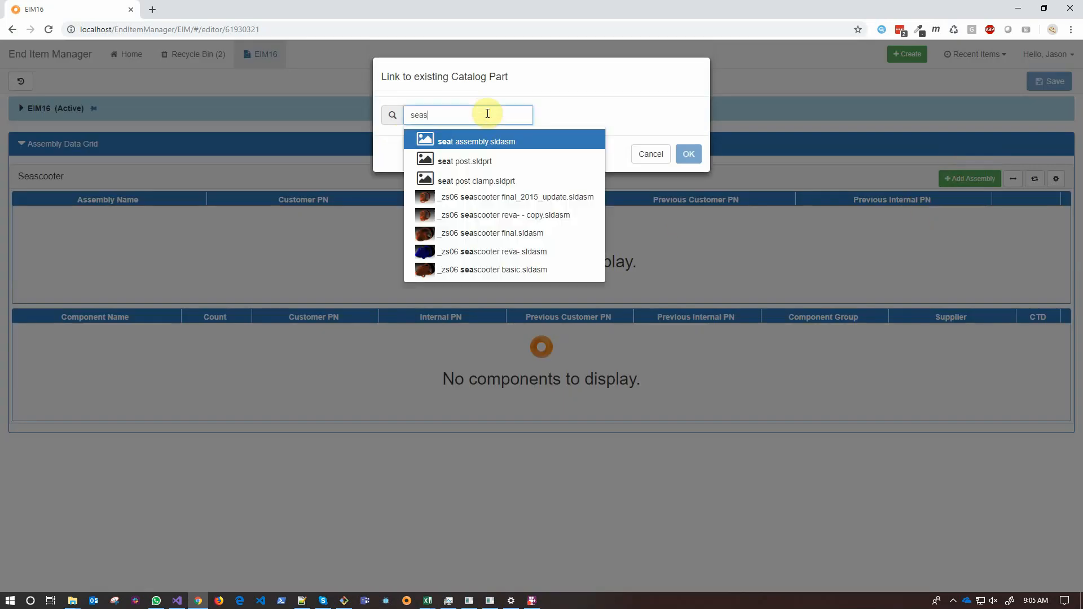
text(s)
click(483, 210)
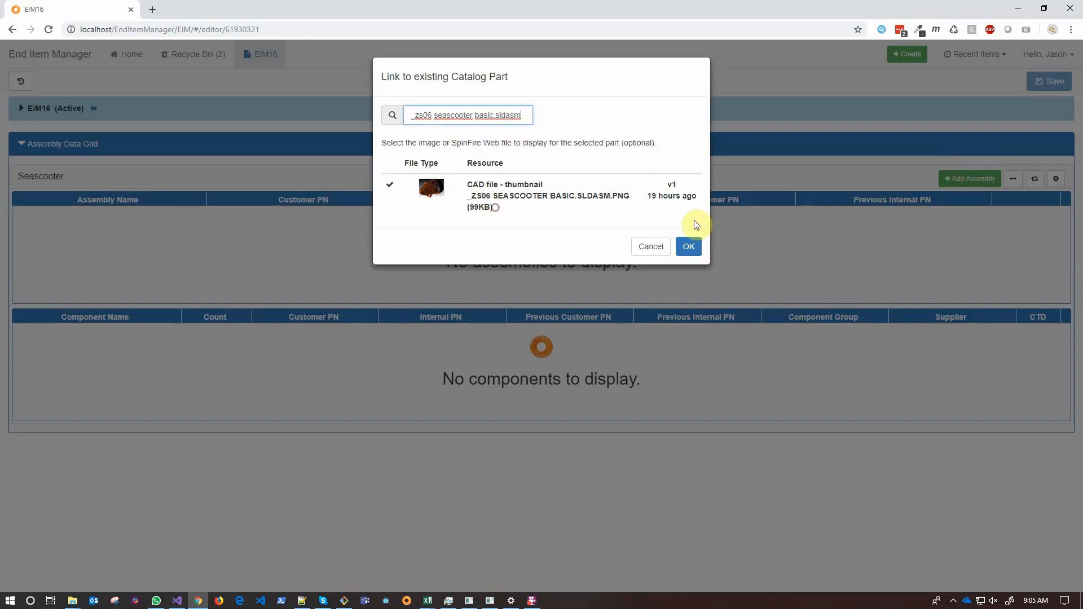
click(689, 249)
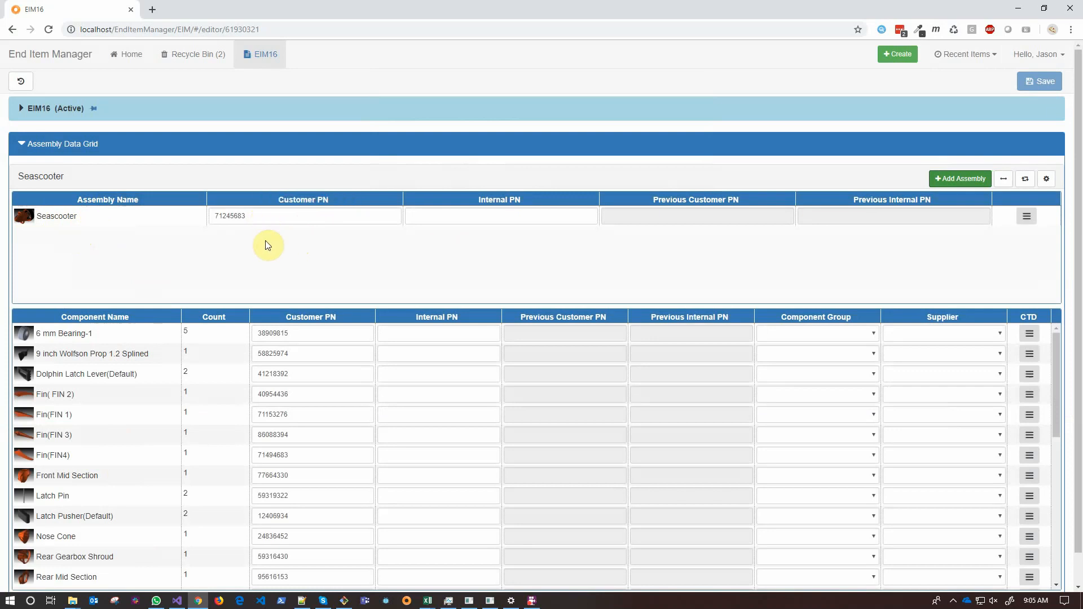
- Set the Seascooter assembly's Internal PN to 111 and view the actions available for the assembly
click(512, 220)
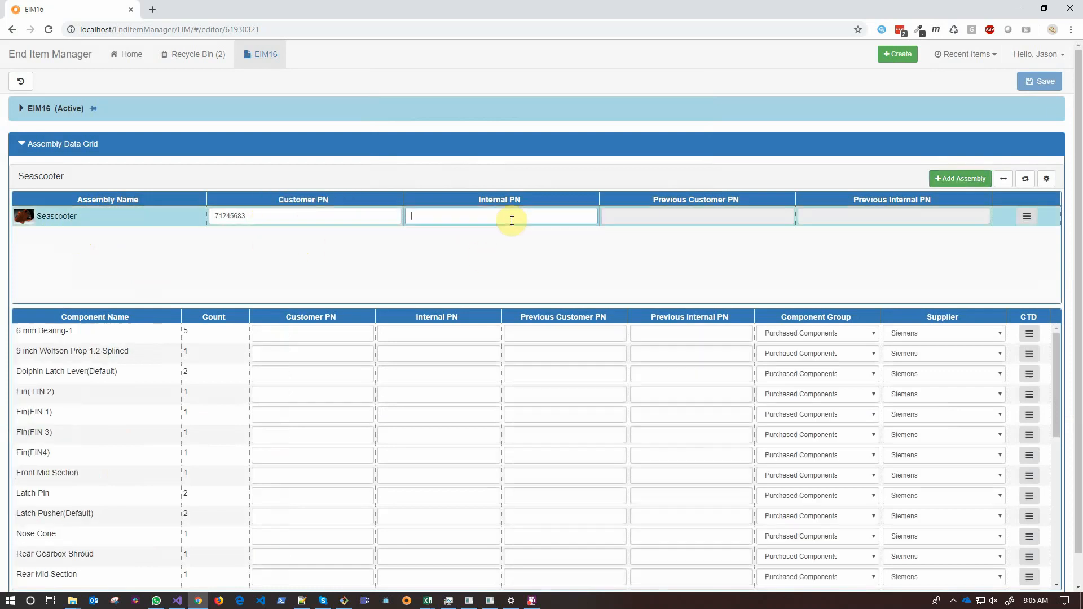
text(111)
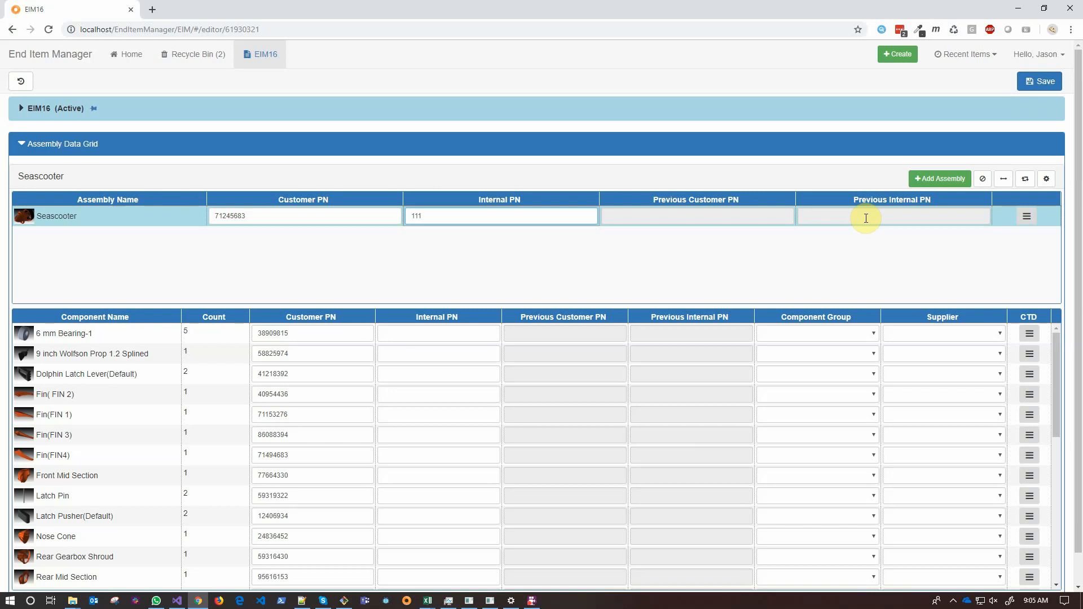
click(1025, 219)
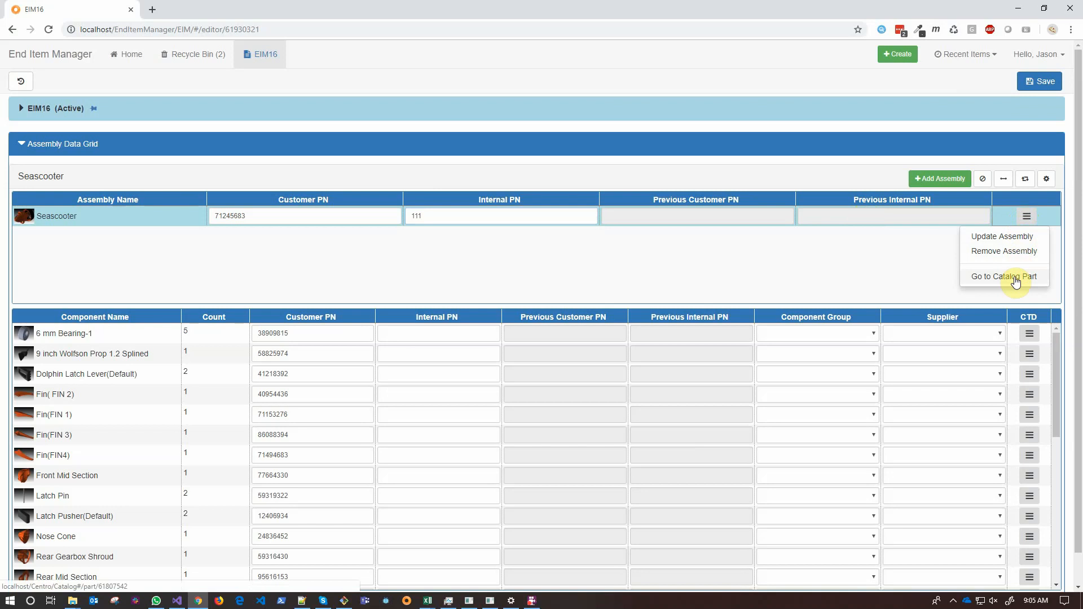
click(916, 262)
- For component 6 mm Bearing-1, set Internal PN to 111, Component Group to Fasteners and Supplier to Bosch
scroll(242, 300, down, 1)
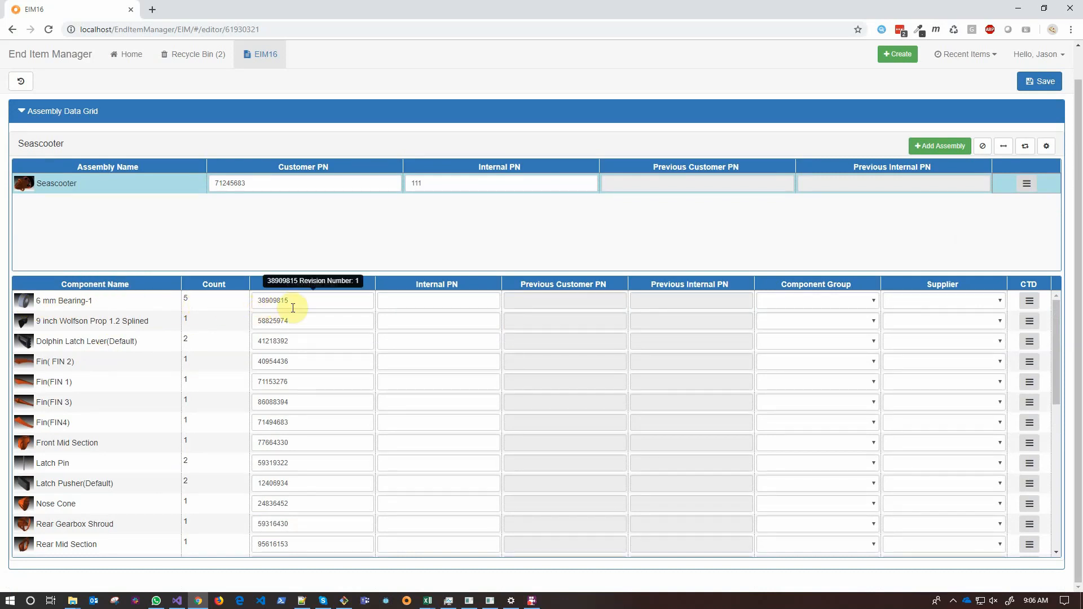
click(408, 303)
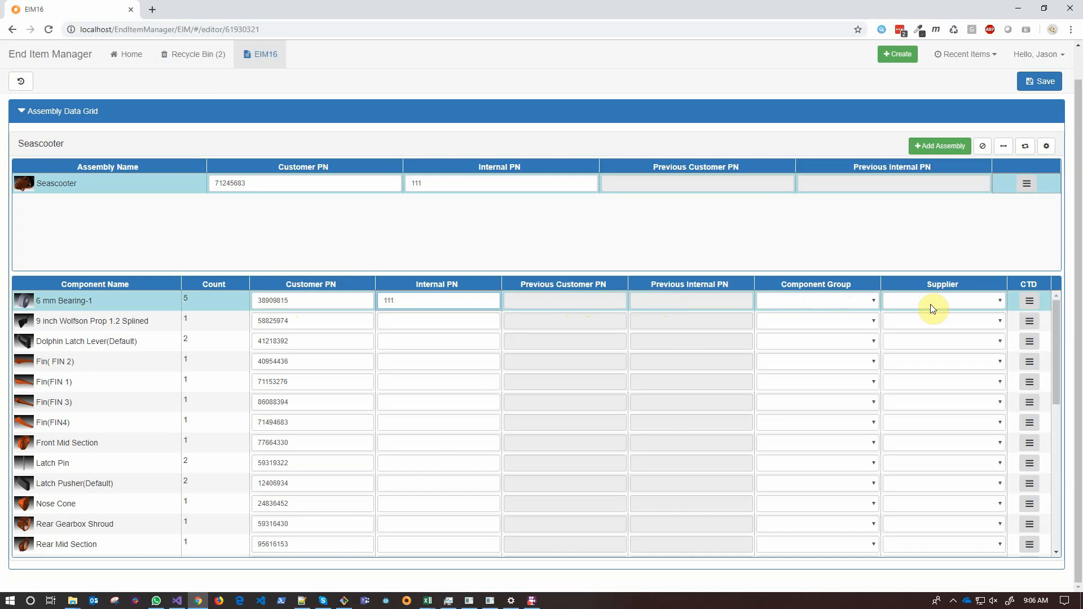
click(846, 308)
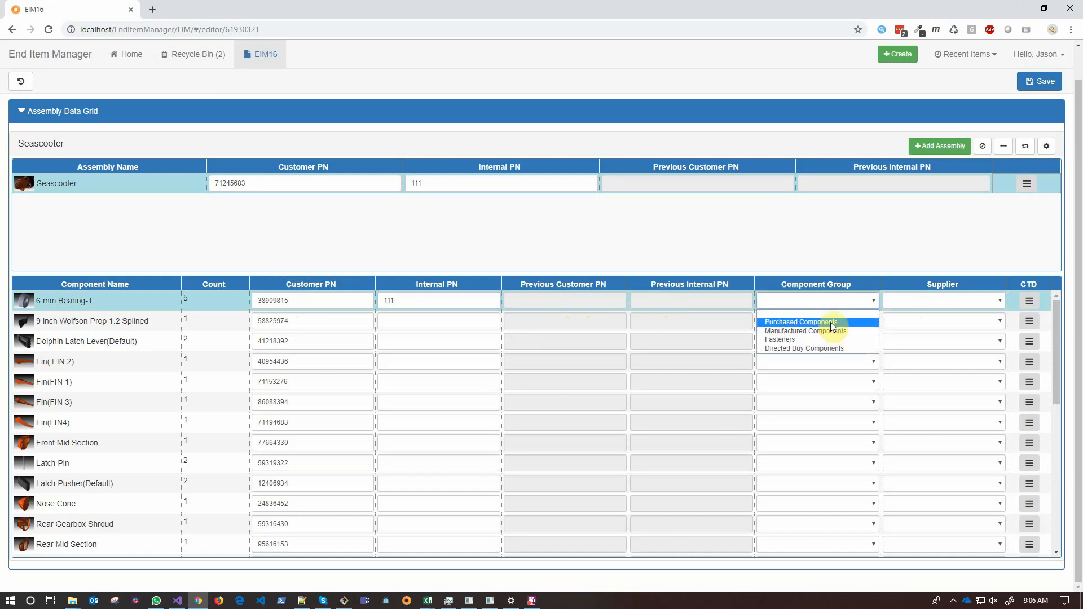
click(790, 340)
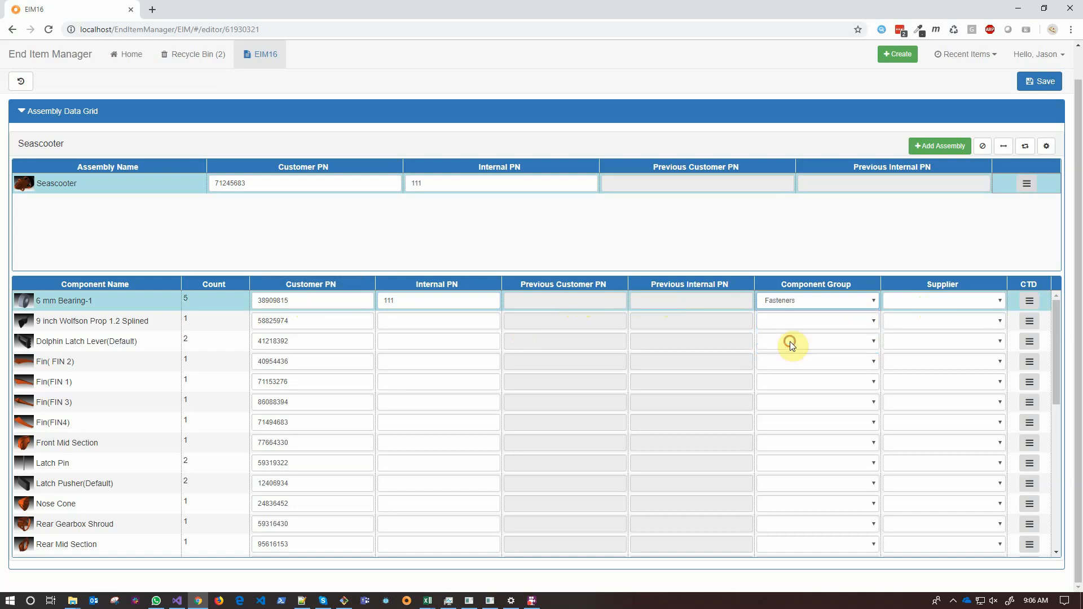
click(959, 300)
click(935, 330)
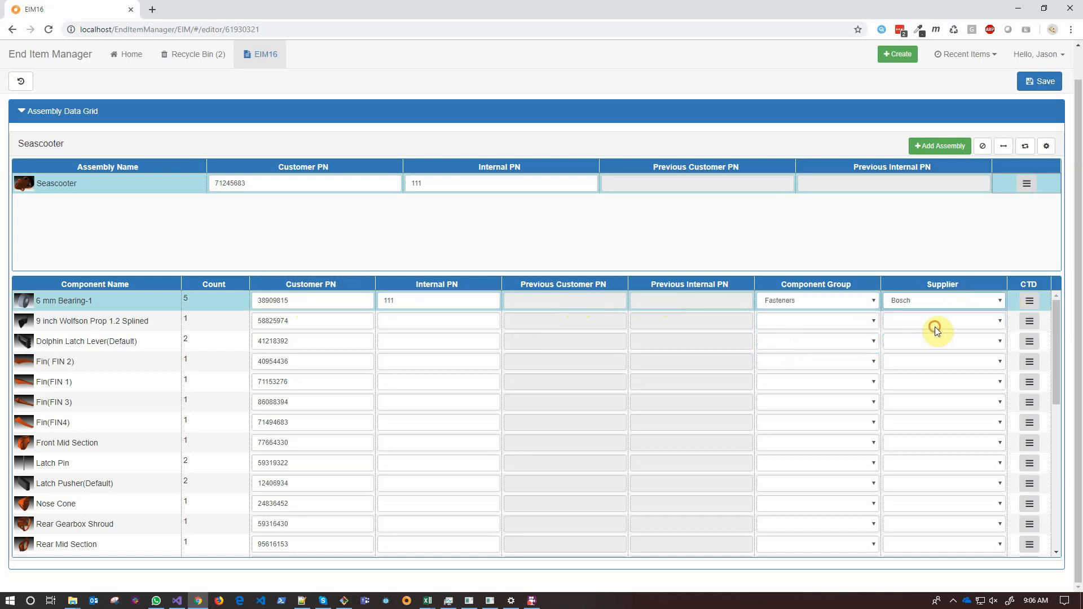
- For component Fin( FIN 2), set Component Group to Manufactured Components and Supplier to Actify
click(152, 368)
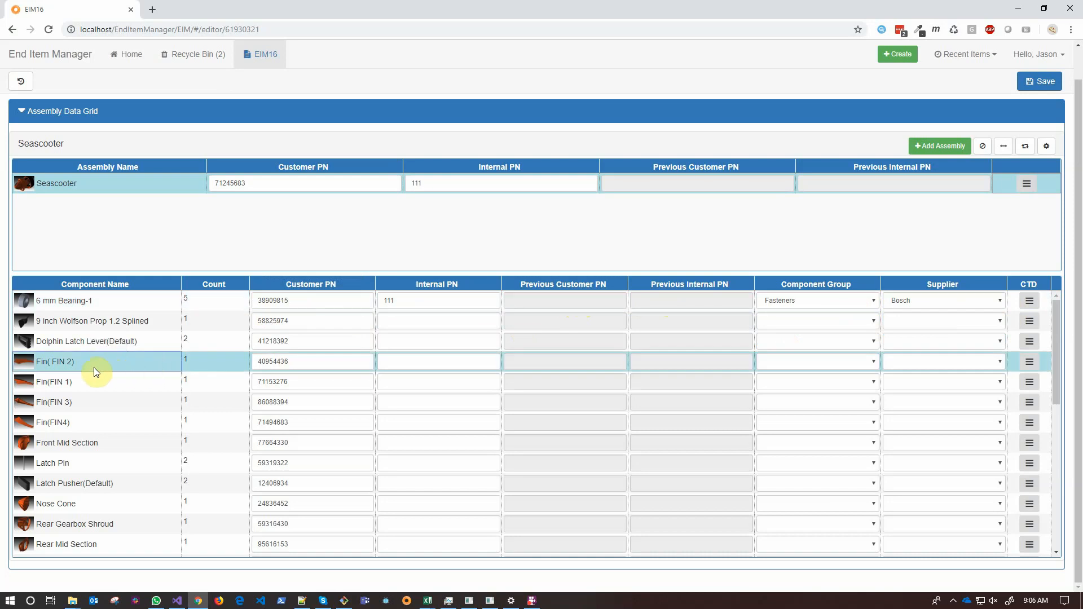
click(781, 362)
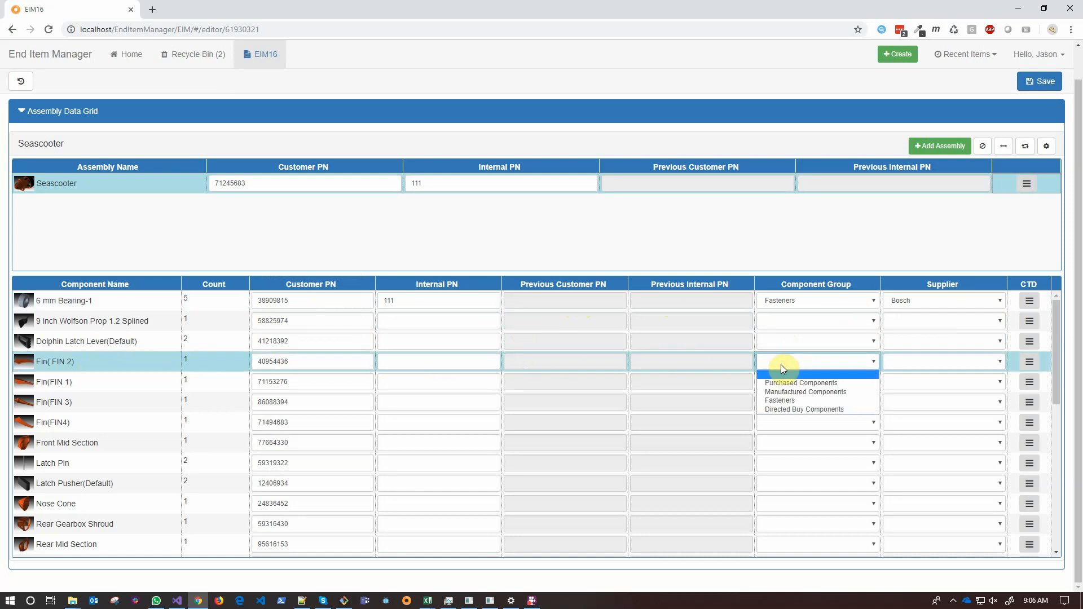
click(786, 393)
click(911, 361)
click(905, 404)
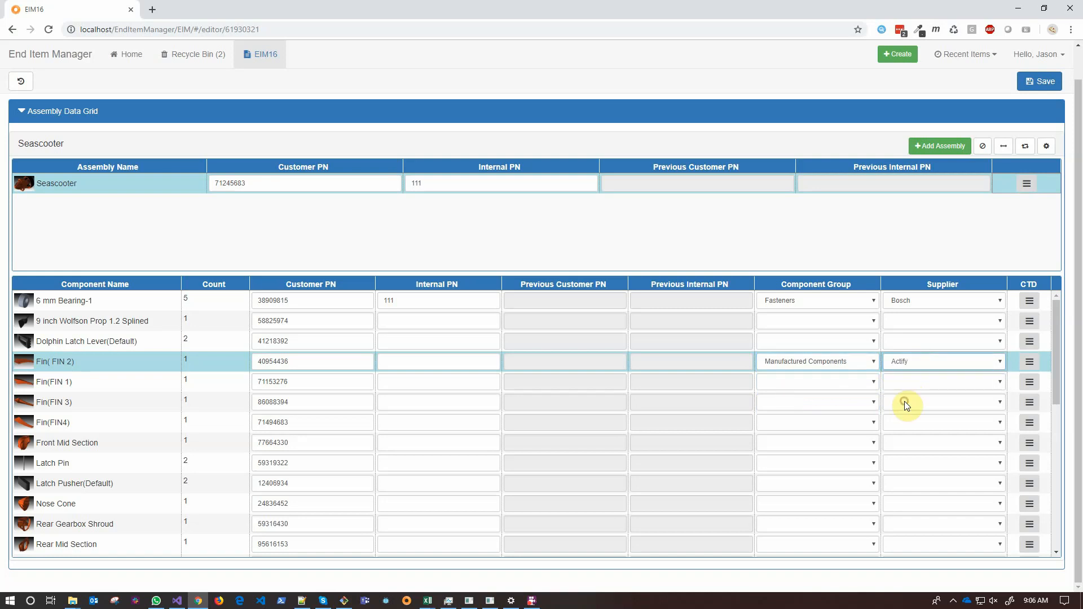
- Save the end item and create a CTD for the Fin( FIN 2) component
click(1044, 85)
click(673, 188)
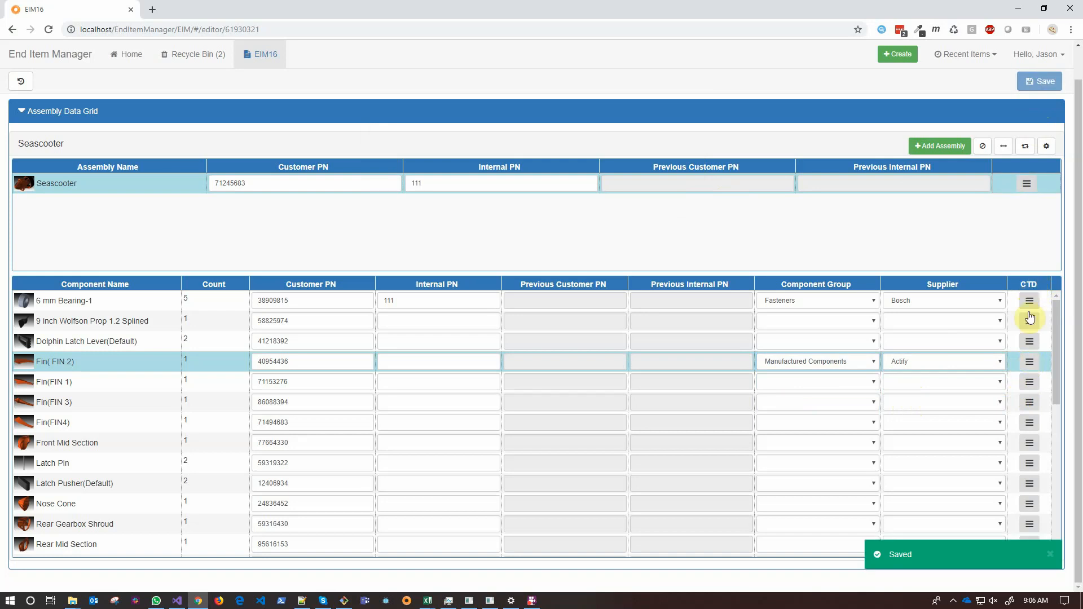
click(1028, 366)
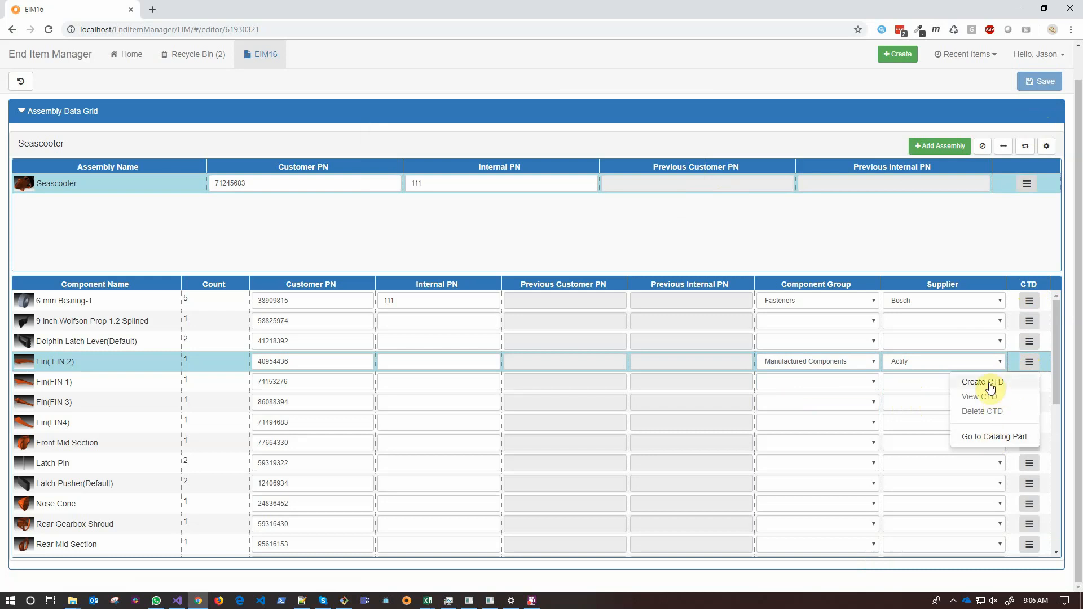
click(991, 386)
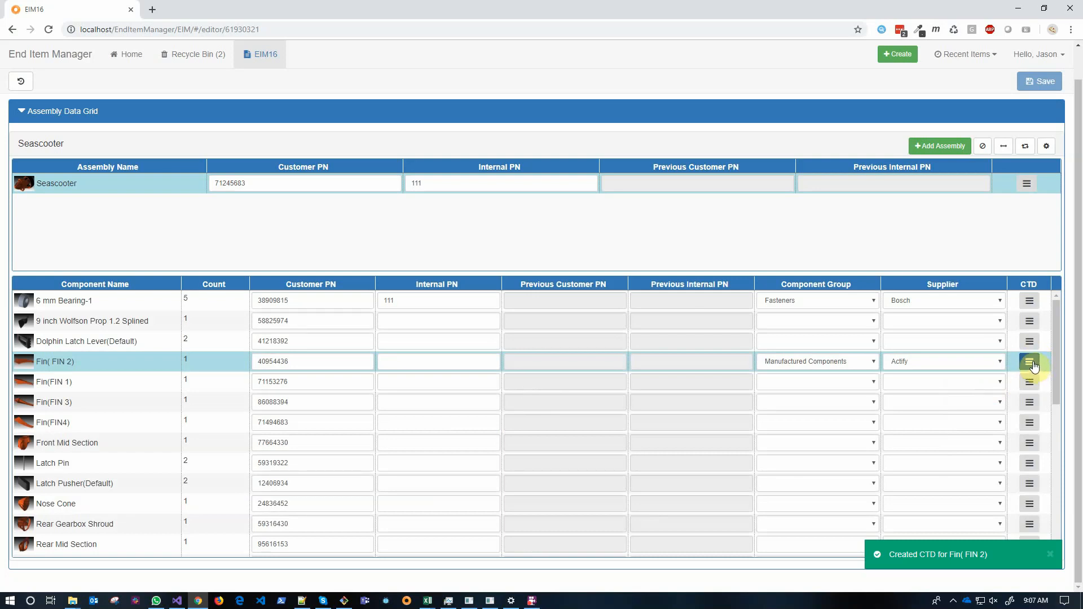
- View the CTD of component Fin( FIN 2) and set its displayed resource to the CAD file - SFW, Fin( FIN 2).sldprt.scs
click(1031, 363)
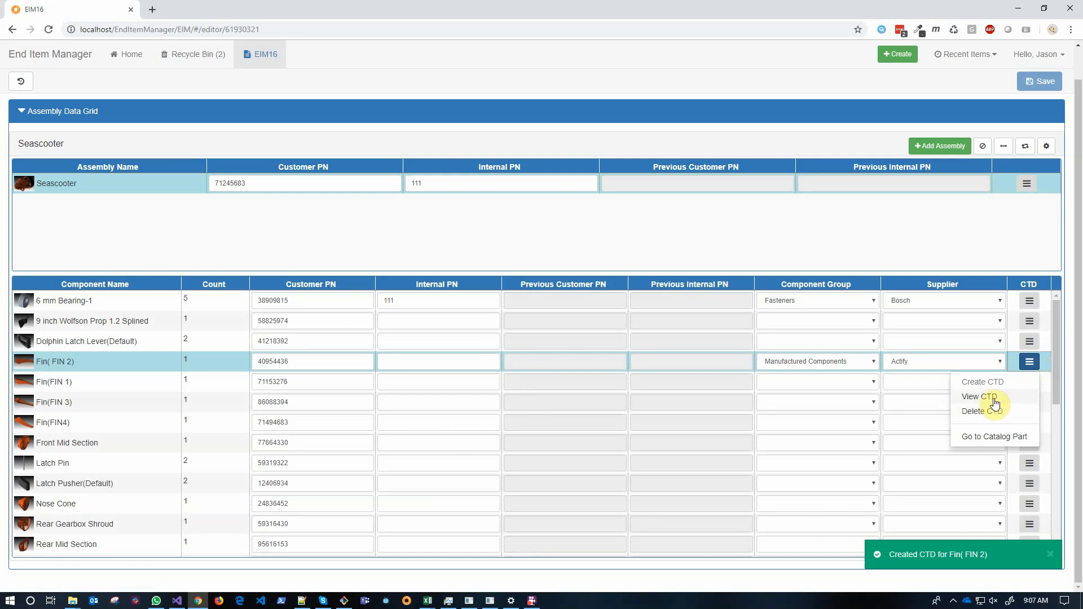
click(992, 398)
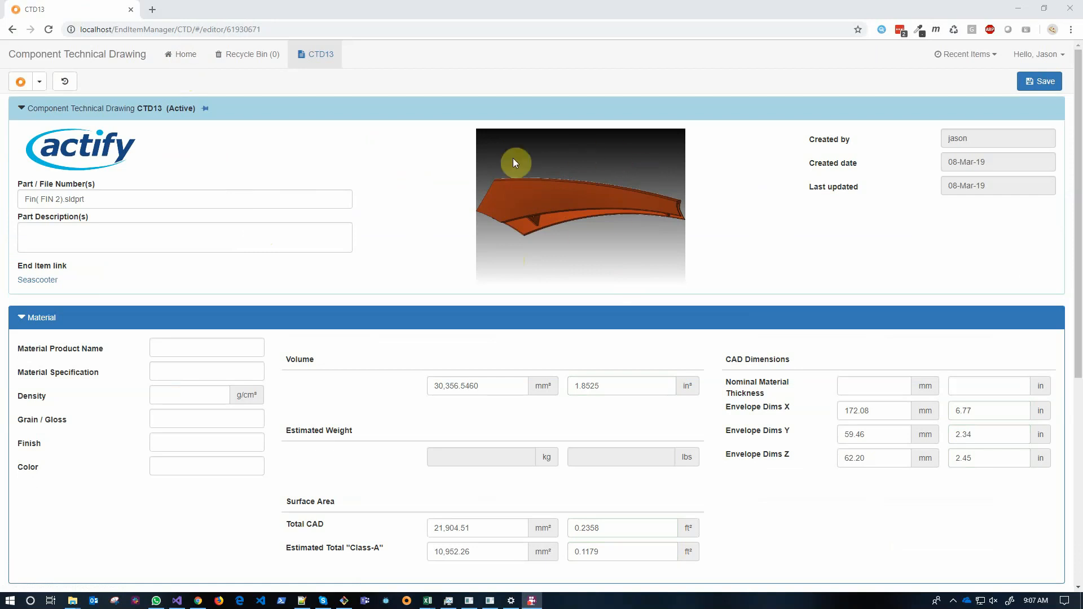
click(39, 82)
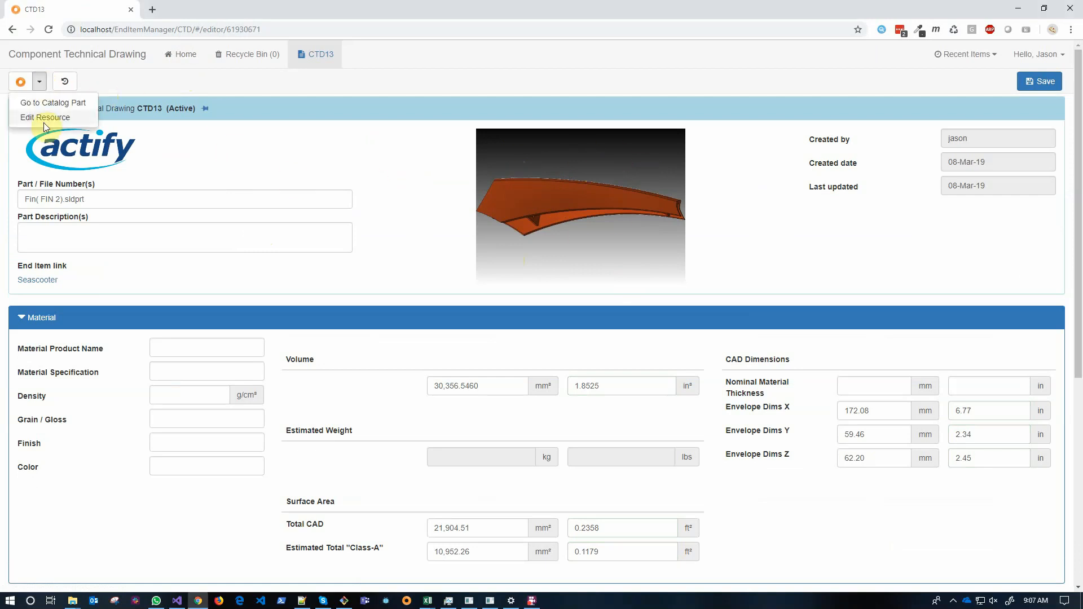
click(43, 119)
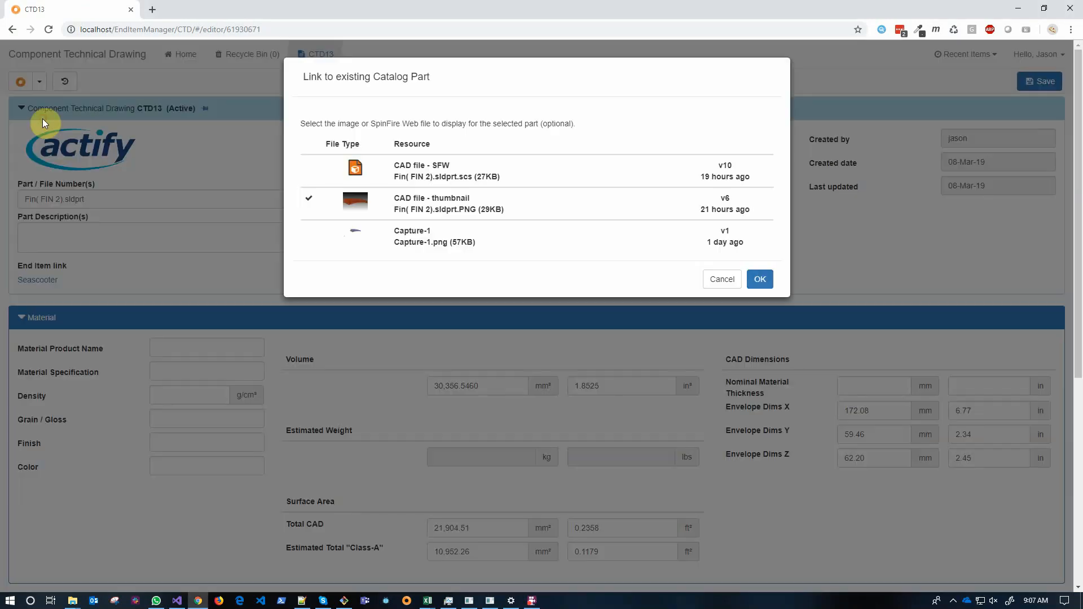
click(436, 169)
click(763, 282)
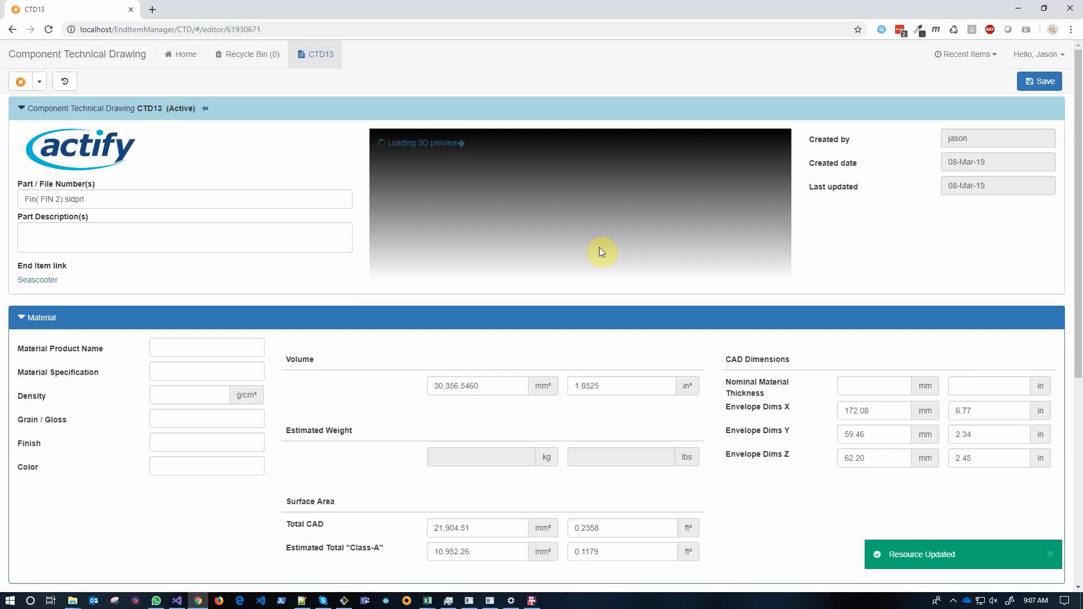
drag(599, 209, 340, 268)
- In the CTD's material data, set Material Product Name to Plastic, Color to Orange and Density to 1.6 g/cm³
scroll(341, 268, down, 3)
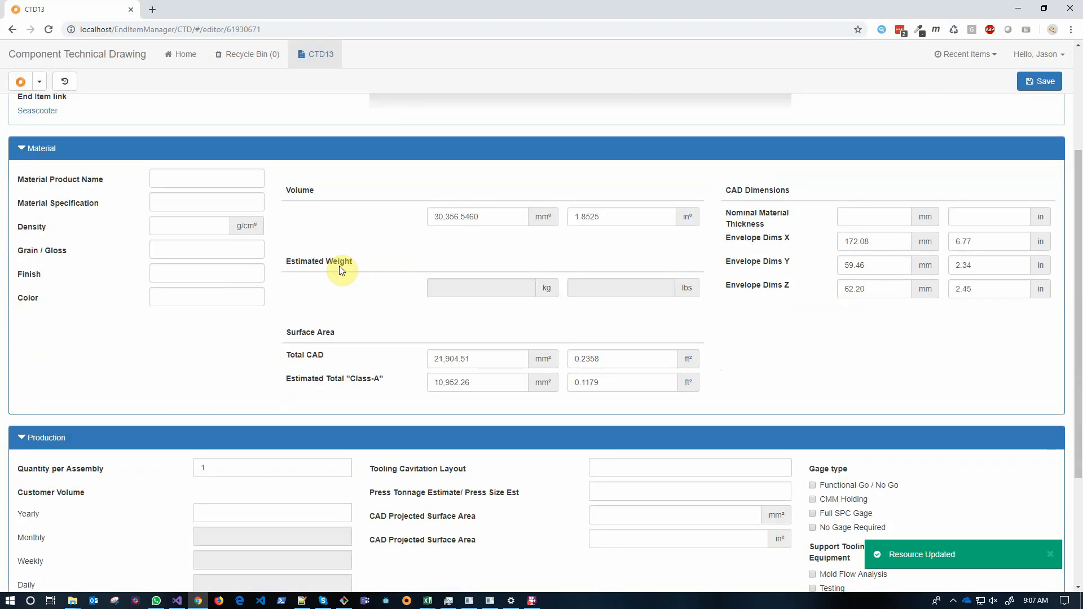
click(201, 181)
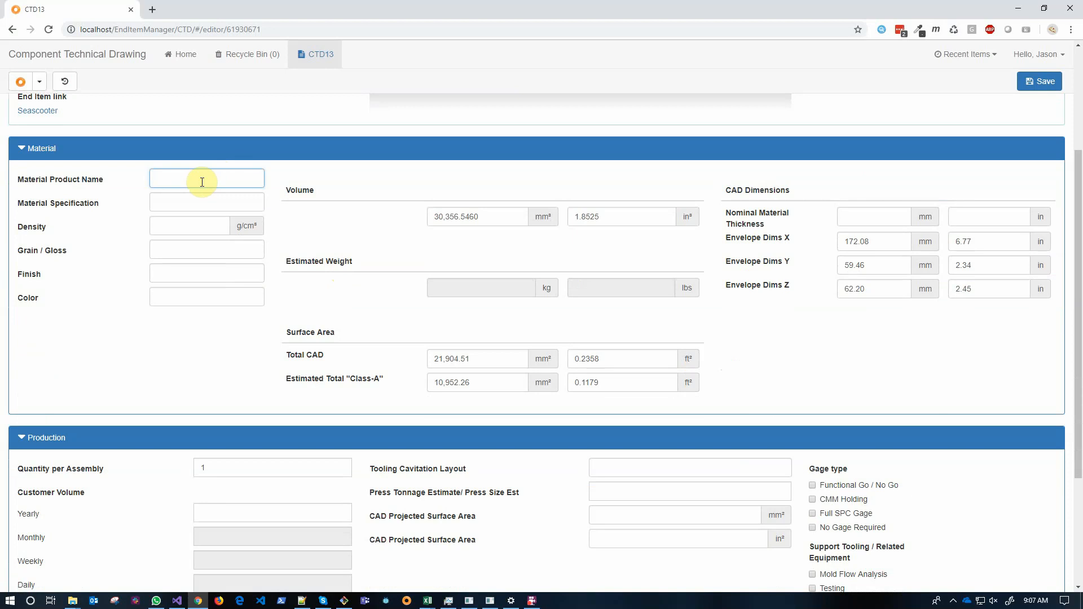
text(Plastic)
click(199, 291)
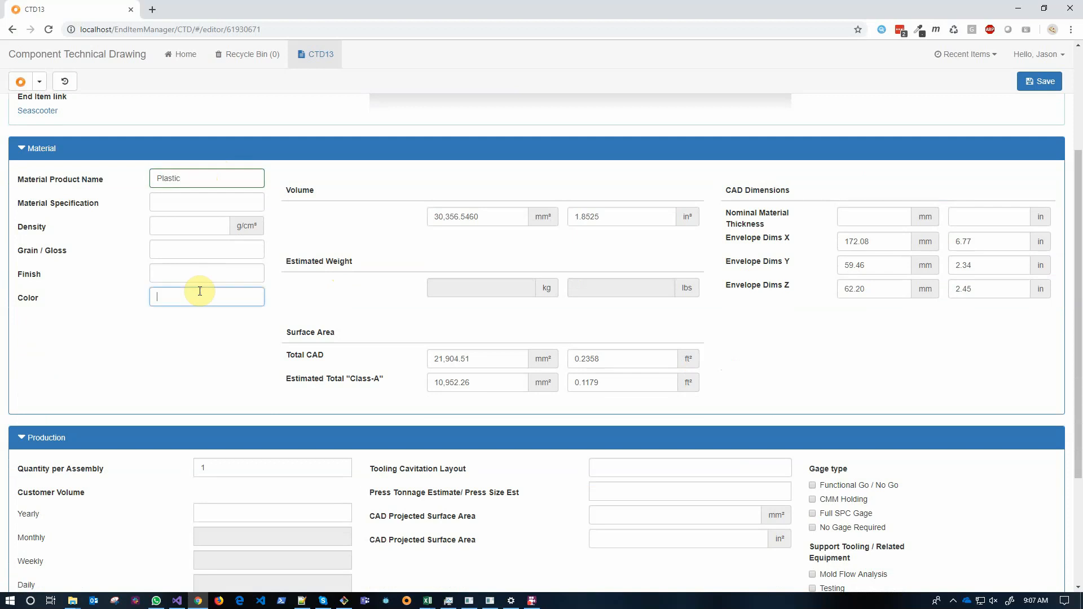
text(Orange)
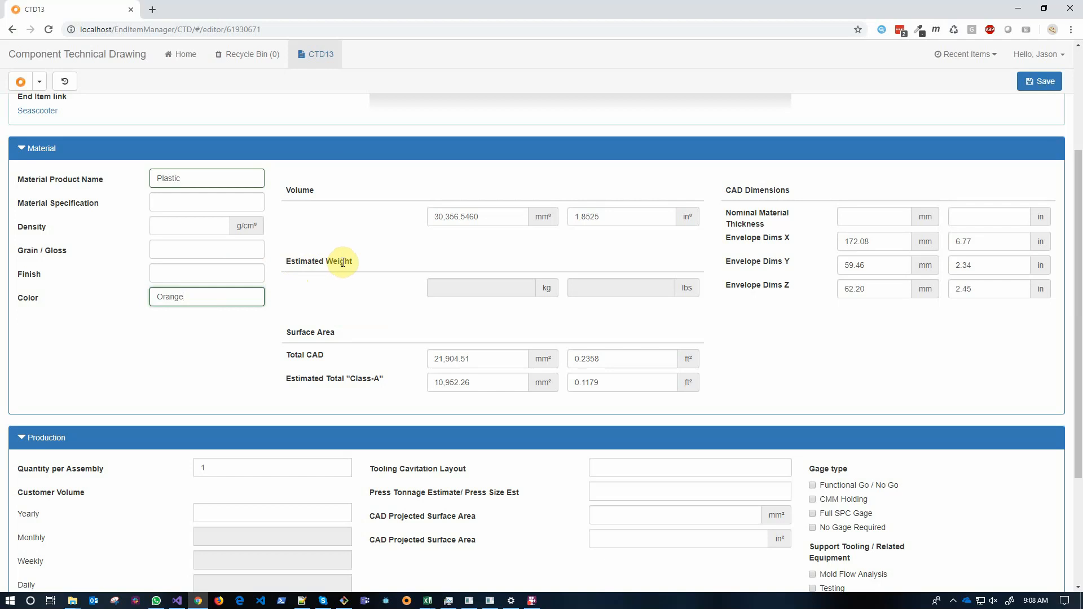
click(201, 228)
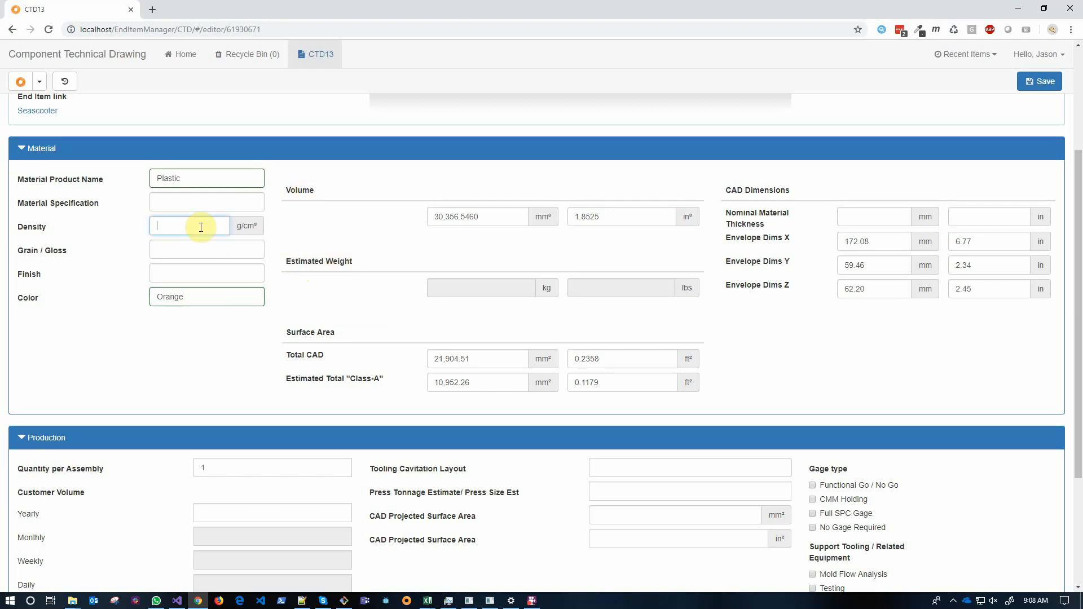
text(1.6)
click(371, 286)
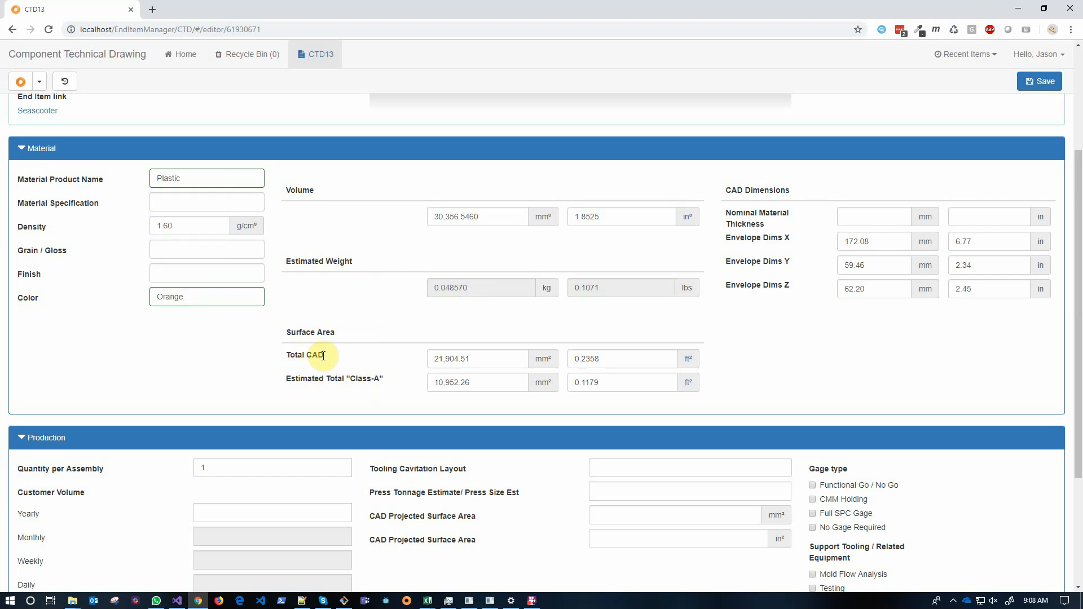
- Set the Estimated Total "Class-A" surface area to 11,000 mm²
scroll(370, 364, up, 3)
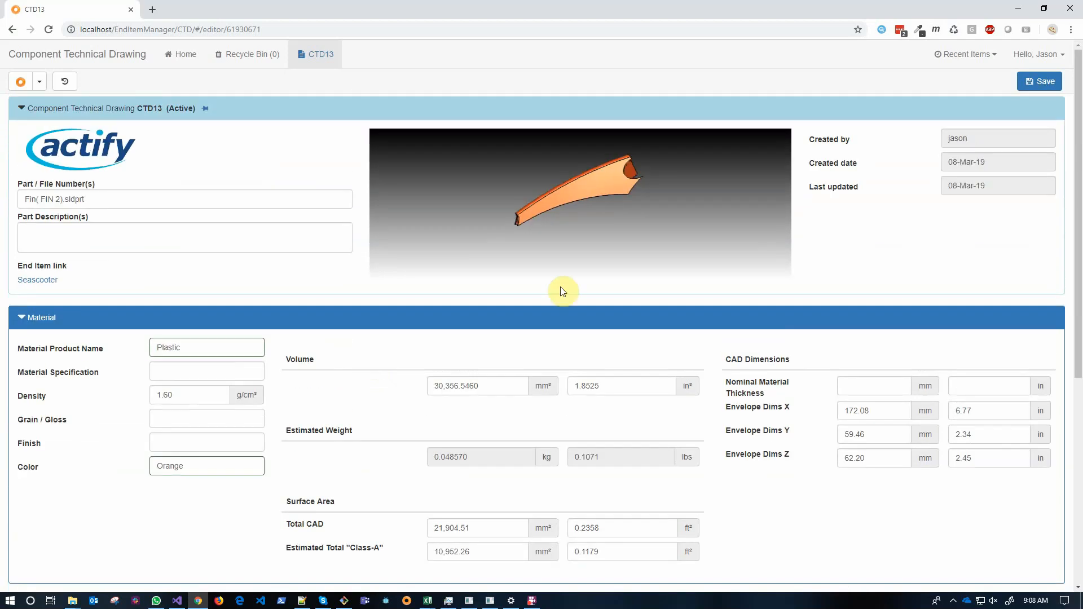
drag(593, 207, 519, 193)
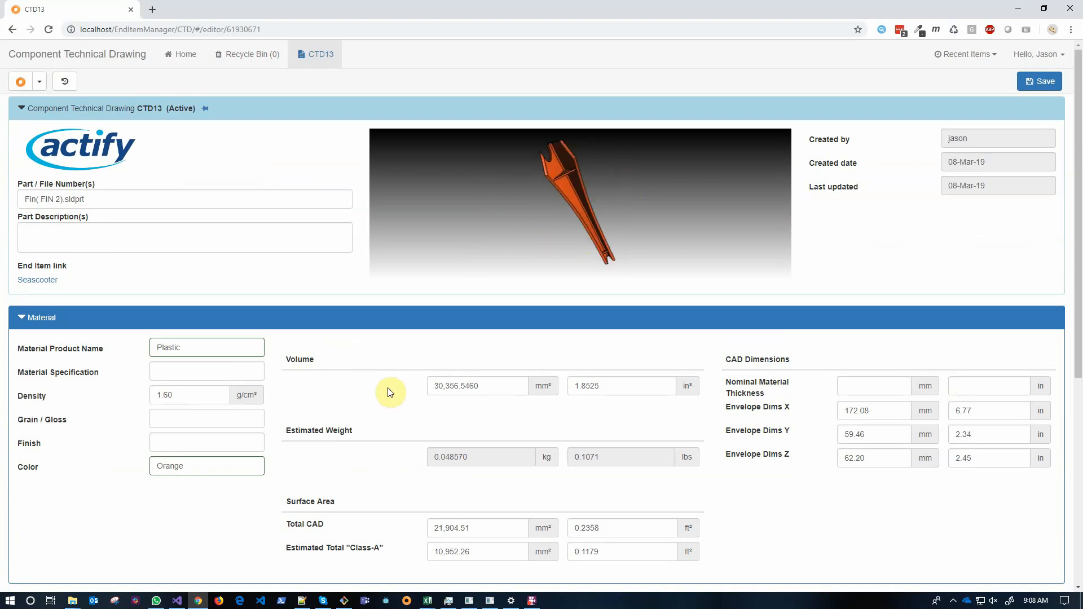
scroll(387, 389, down, 3)
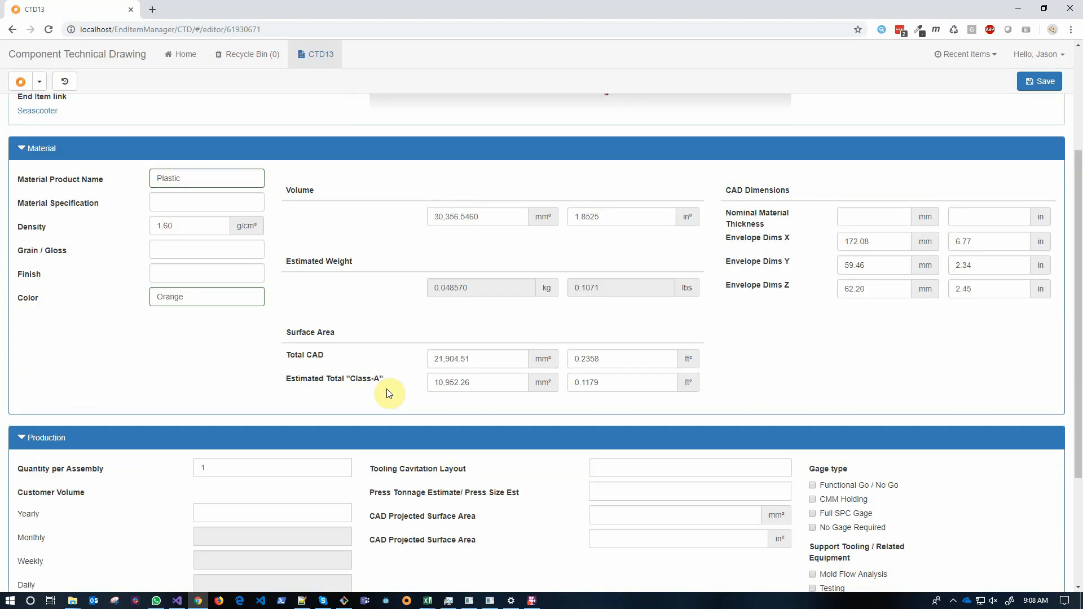
double_click(483, 382)
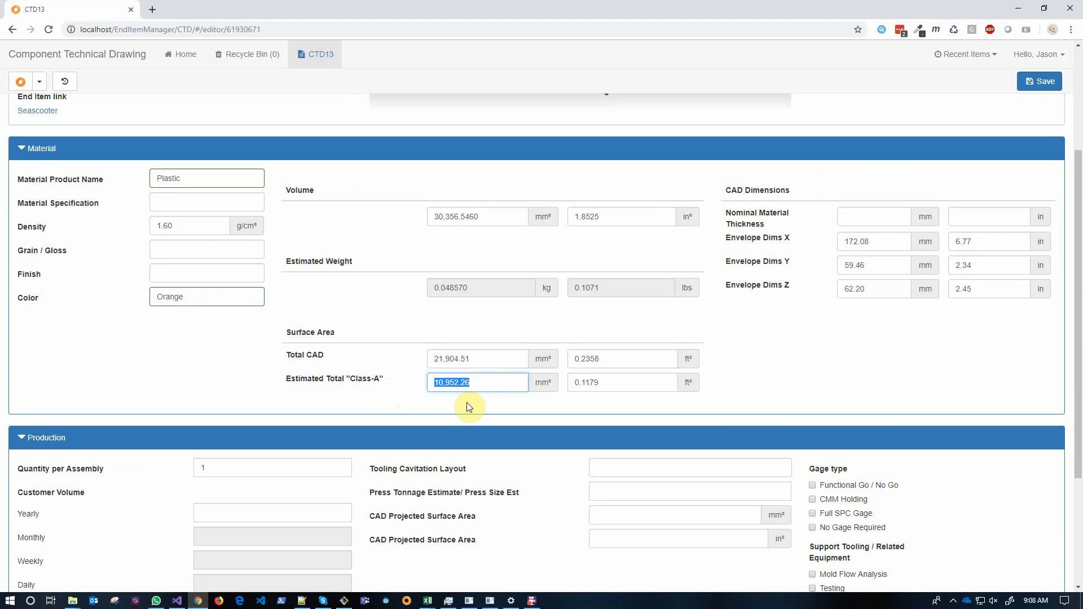
text(11,000)
click(827, 339)
- Enter 1.6 mm as the Nominal Material Thickness and override its inch value with 0.07 in
click(876, 214)
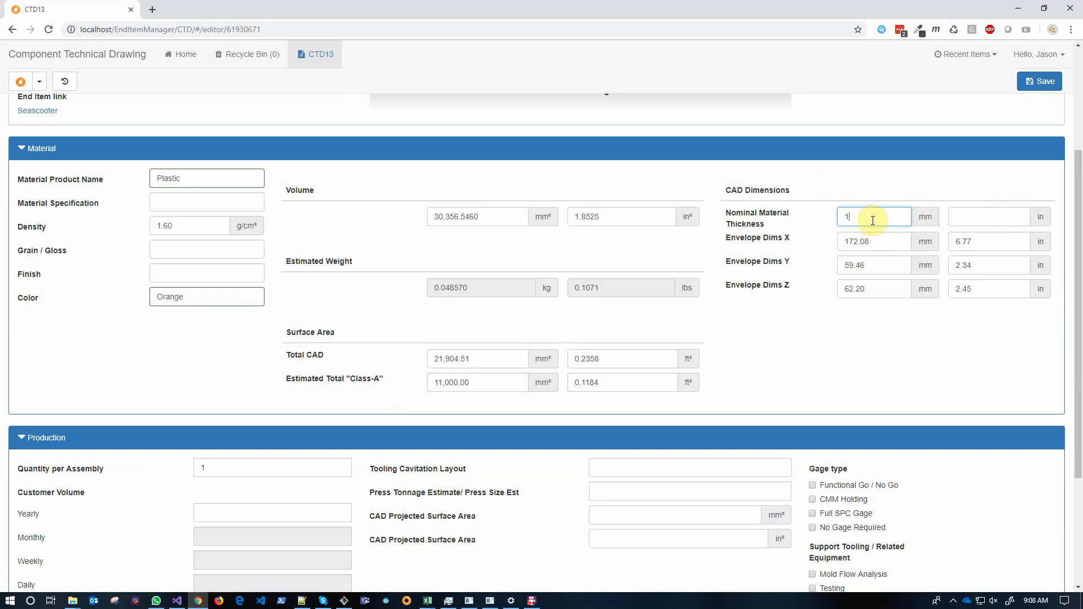
text(.6)
click(1004, 217)
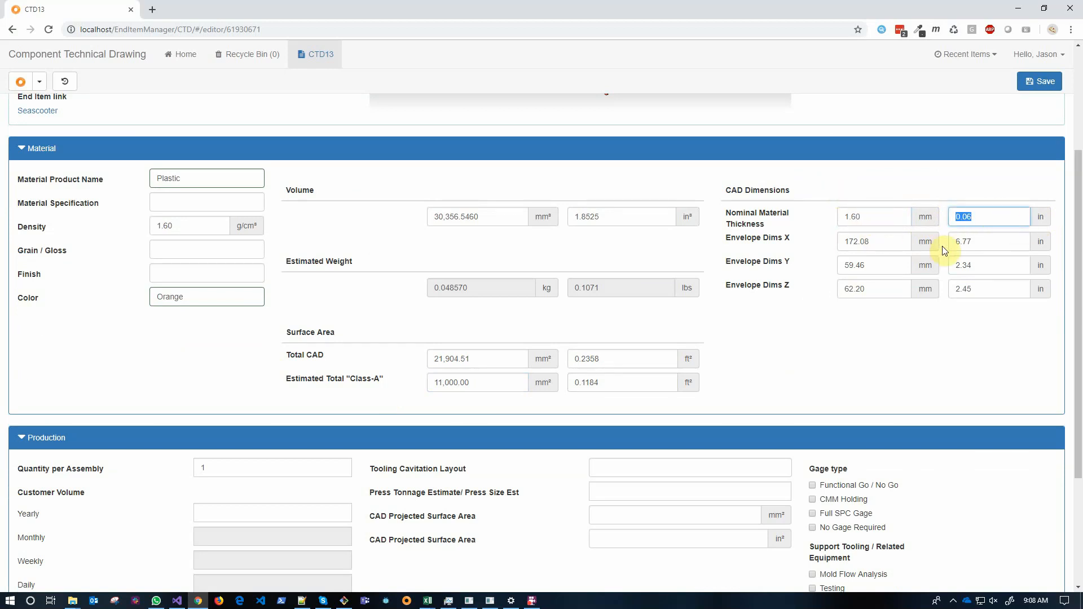
text(0.07)
- Set the yearly Customer Volume in the production data to 400
scroll(783, 337, down, 3)
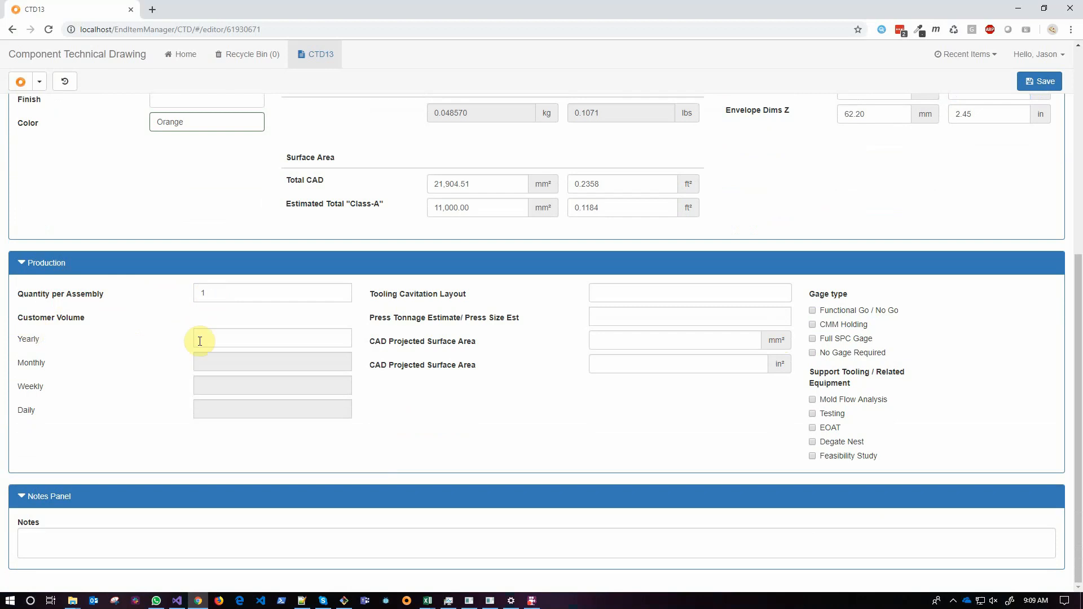
click(217, 337)
text(40)
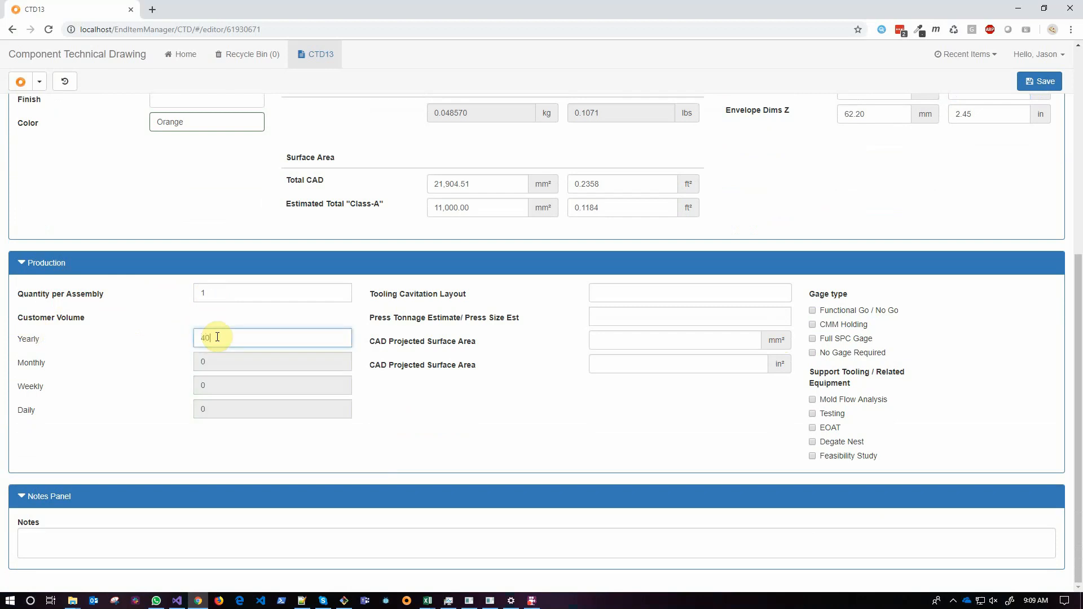
text(0)
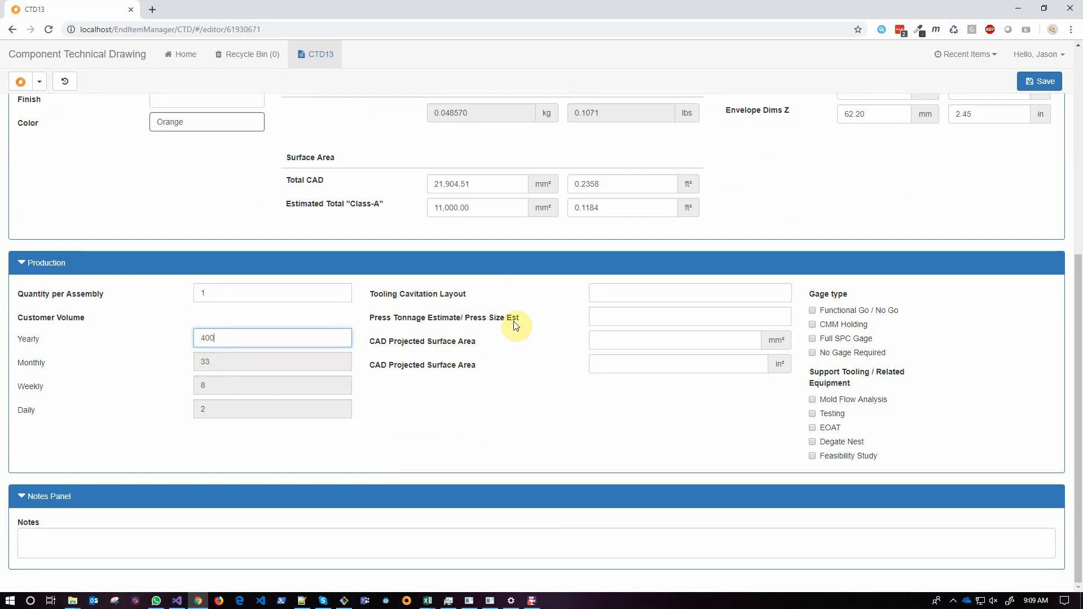
- Enable gage types Functional Go / No Go and CMM Holding, plus support tooling Mold Flow Analysis and EOAT
click(840, 311)
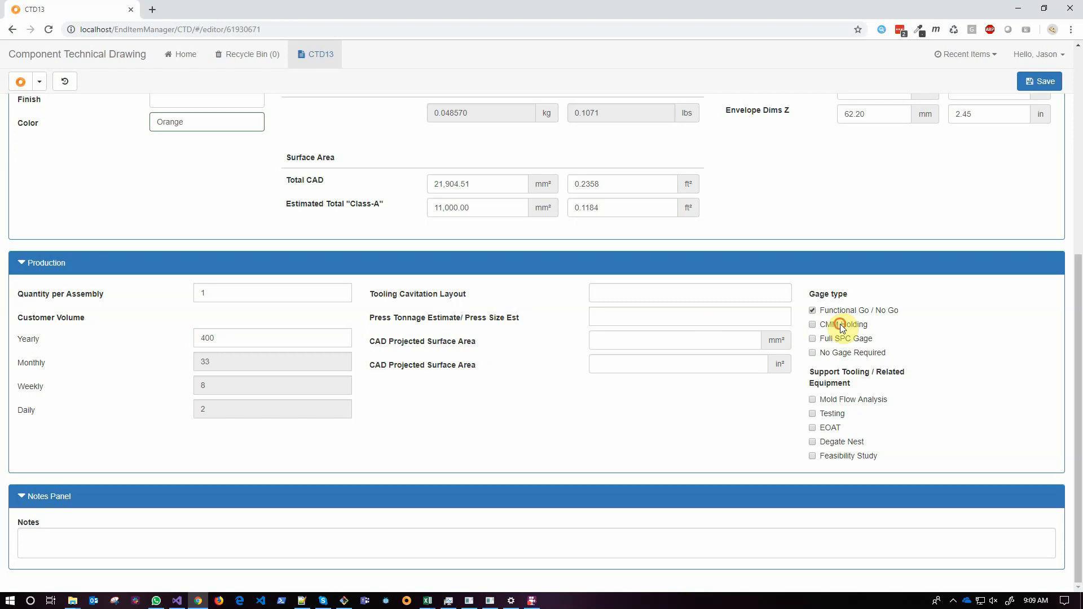
click(840, 324)
click(831, 401)
click(59, 544)
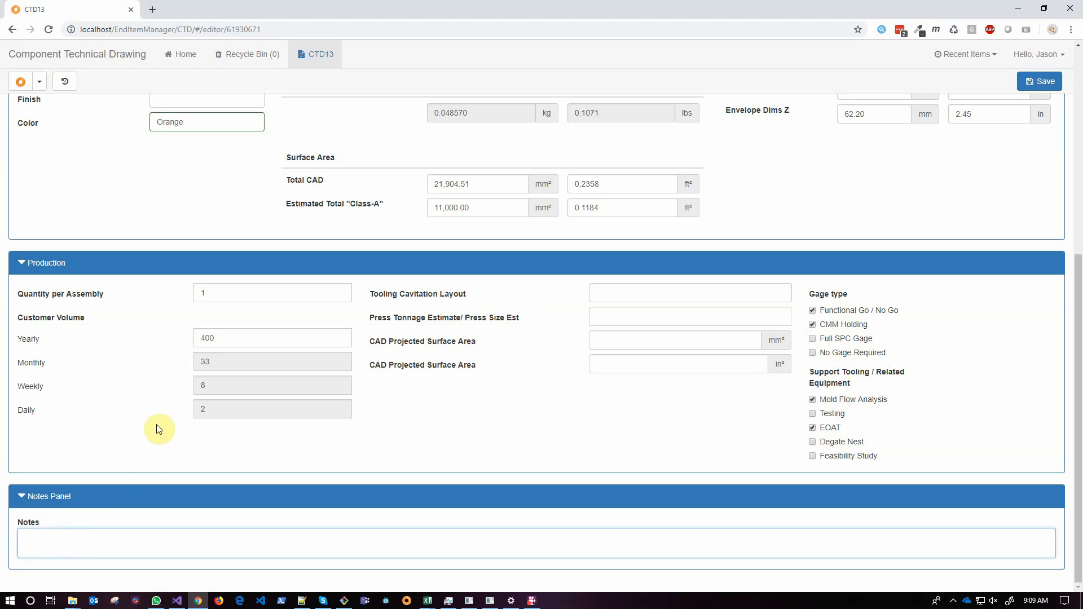
- Save the CTD and return to its linked Seascooter end item
scroll(158, 428, up, 6)
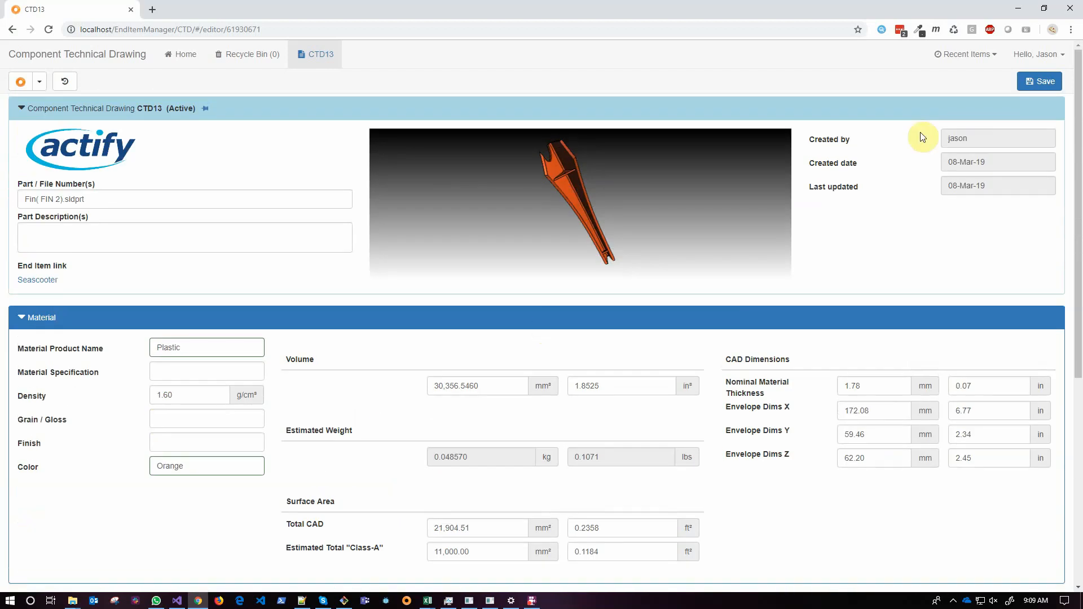
click(1032, 84)
click(681, 189)
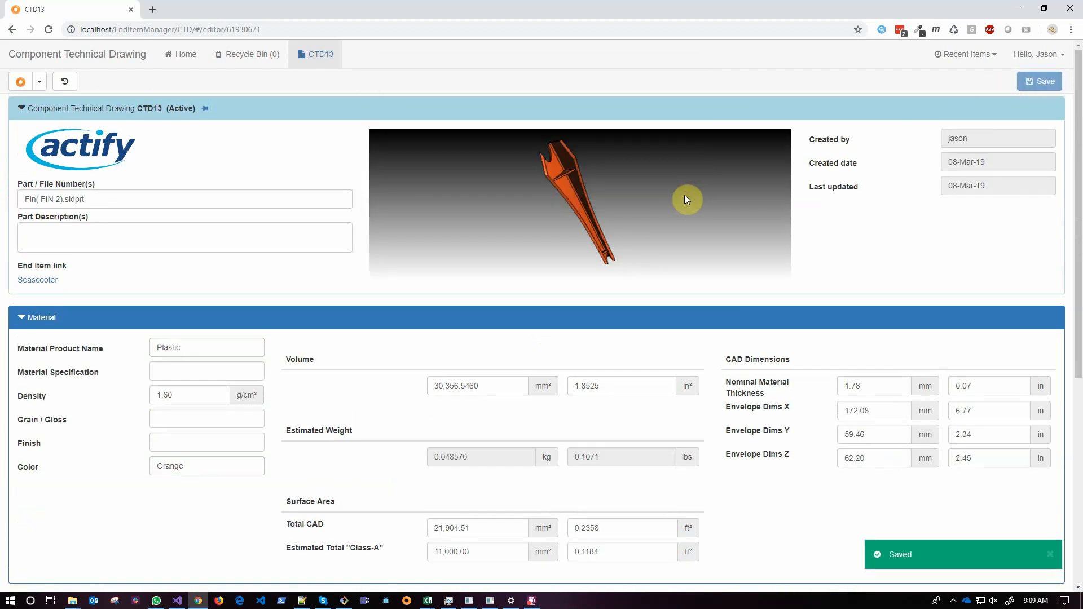
click(51, 285)
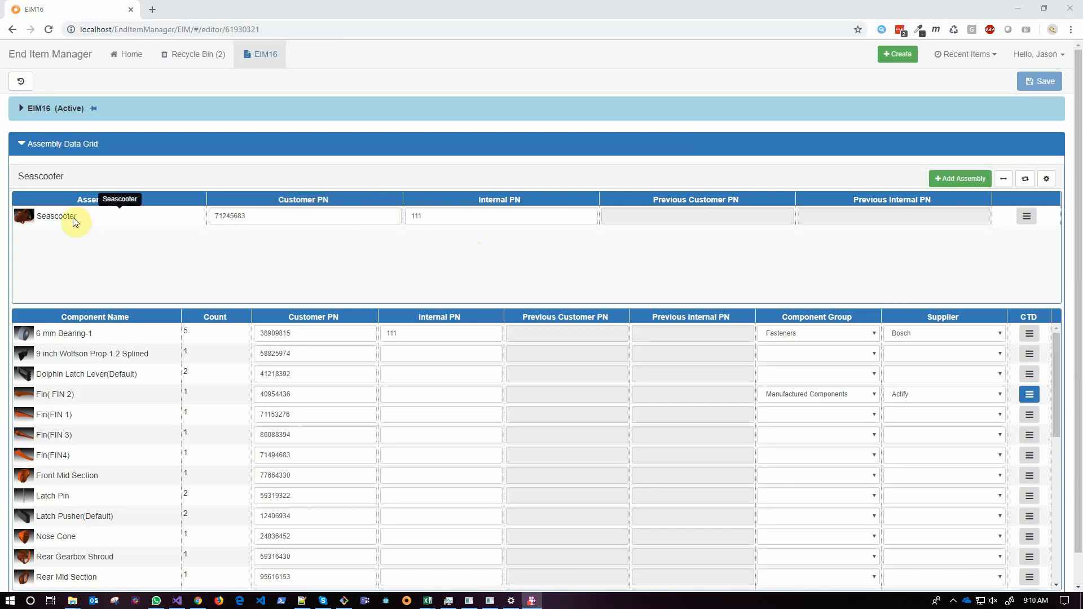
- Search the catalog for "seas" and add the Seascooter FINAL_2015_Update.SLDASM assembly to the end item with its CAD file thumbnail
click(942, 180)
click(446, 110)
text(seas)
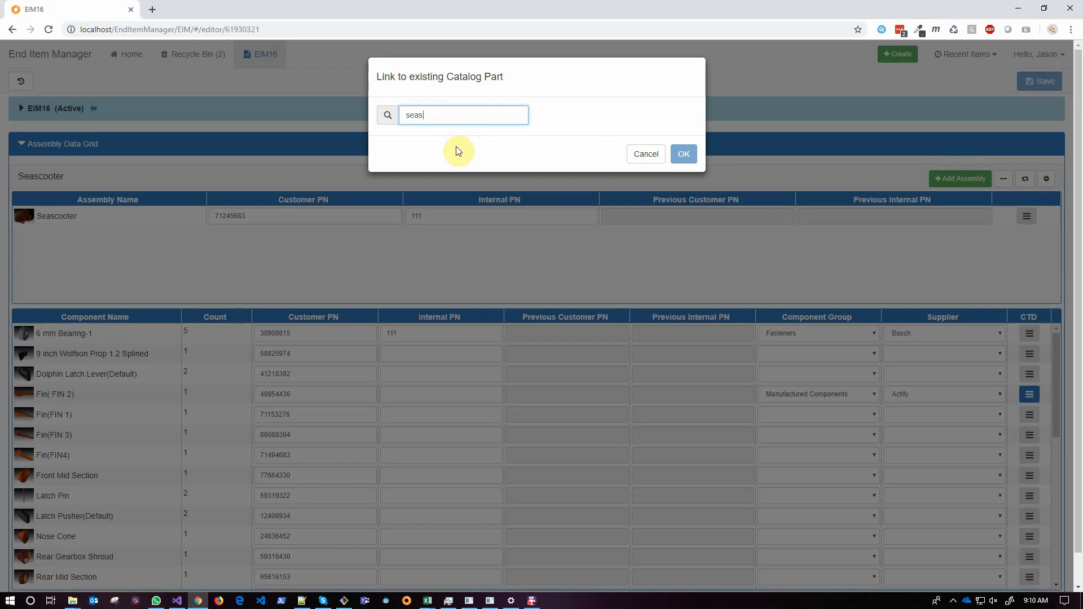
click(546, 137)
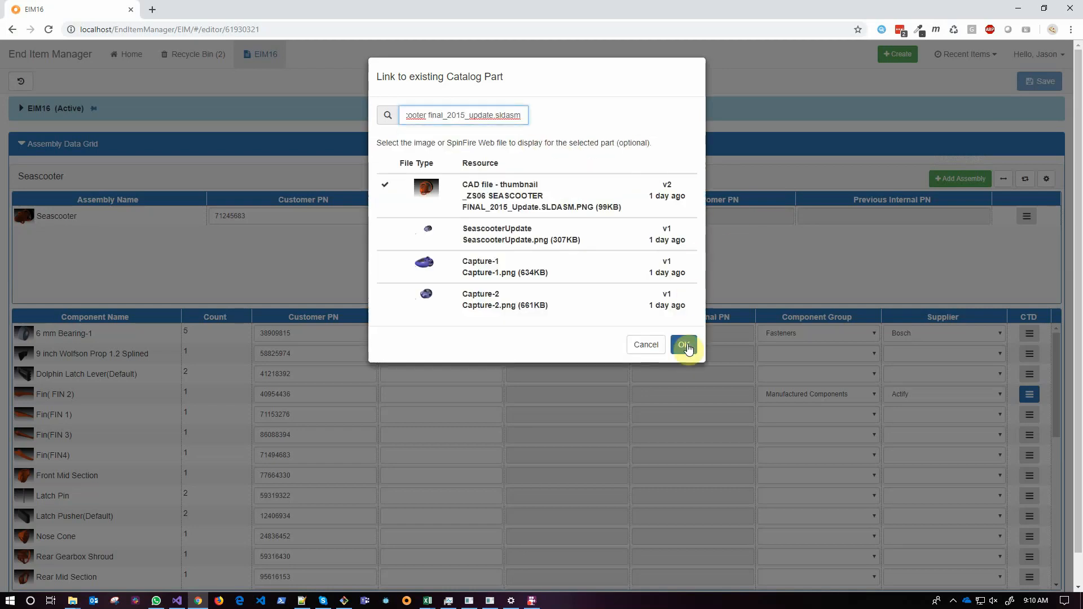
click(683, 345)
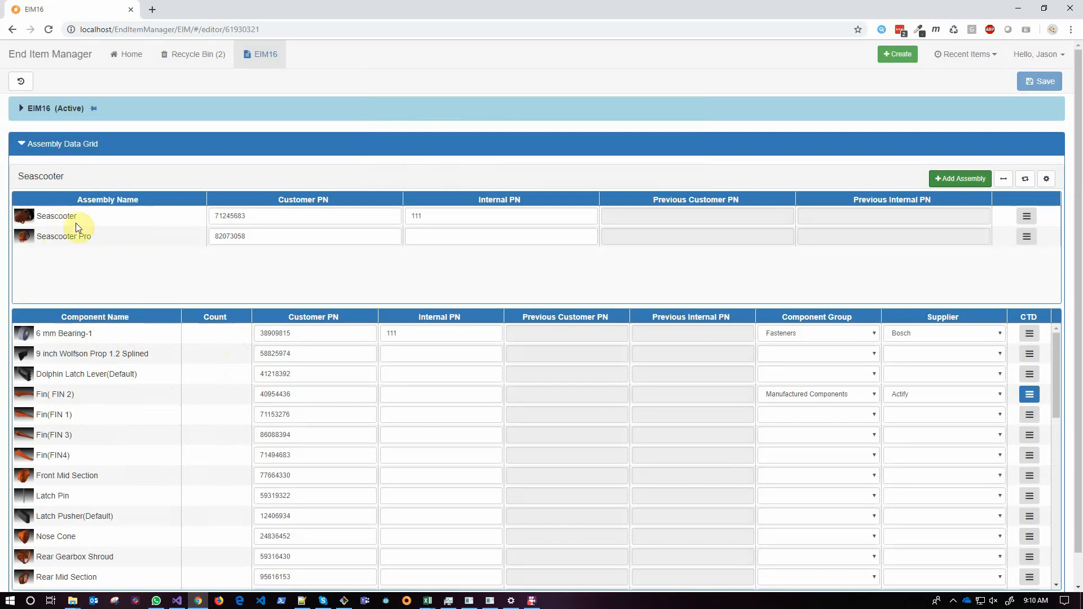
- Place the assembly and component grids side by side and compare component counts for Seascooter, Seascooter Pro and both assemblies together
click(1025, 180)
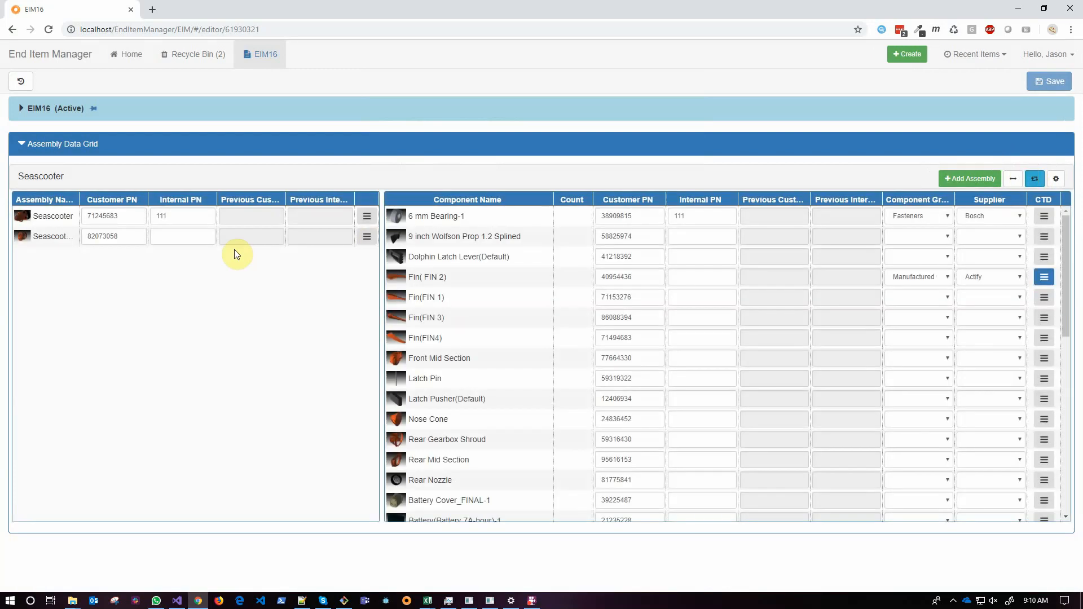
click(60, 219)
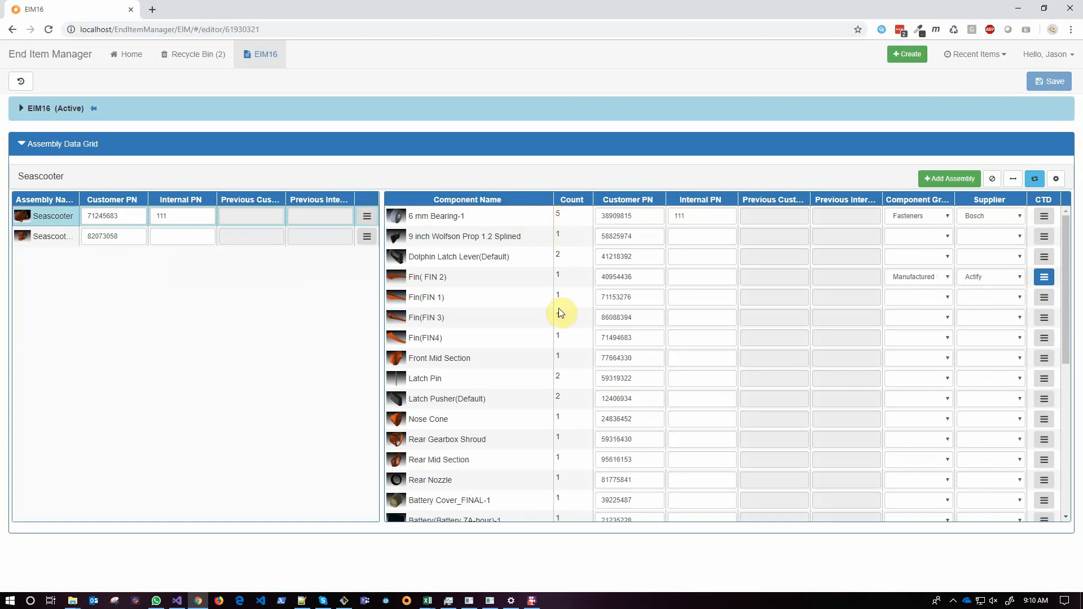
click(41, 236)
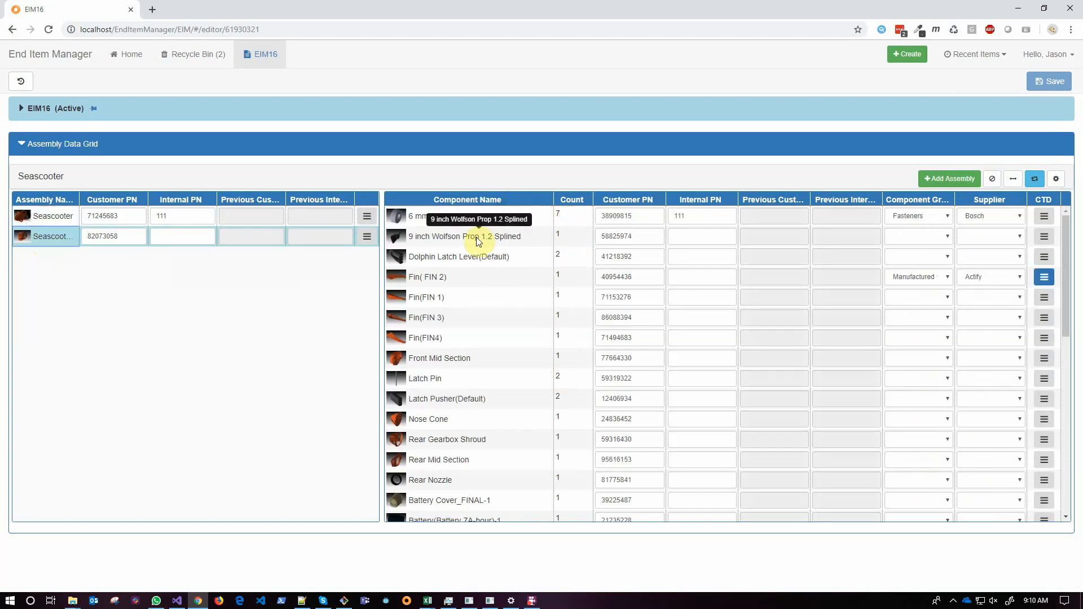
ctrl+click(62, 214)
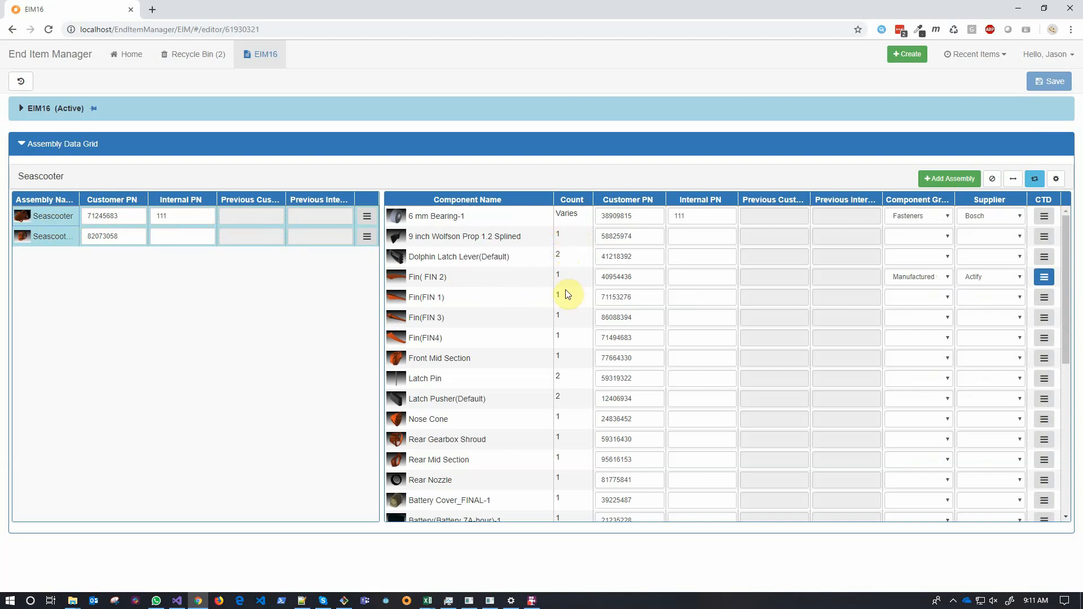
scroll(567, 294, down, 6)
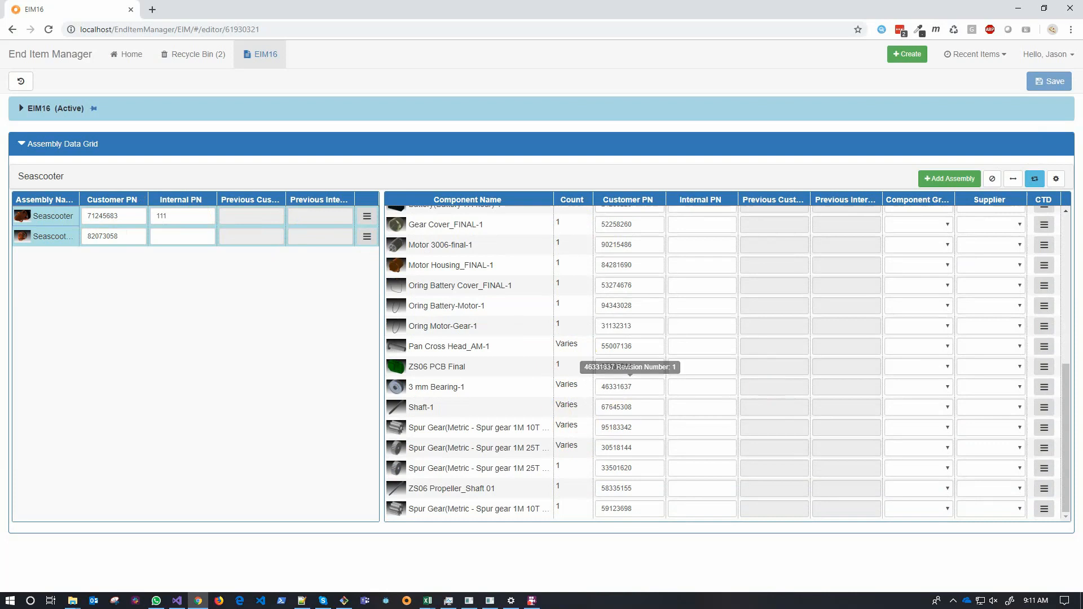
- Restore the stacked grid layout and view the component counts of the Seascooter Pro assembly alone
click(1036, 181)
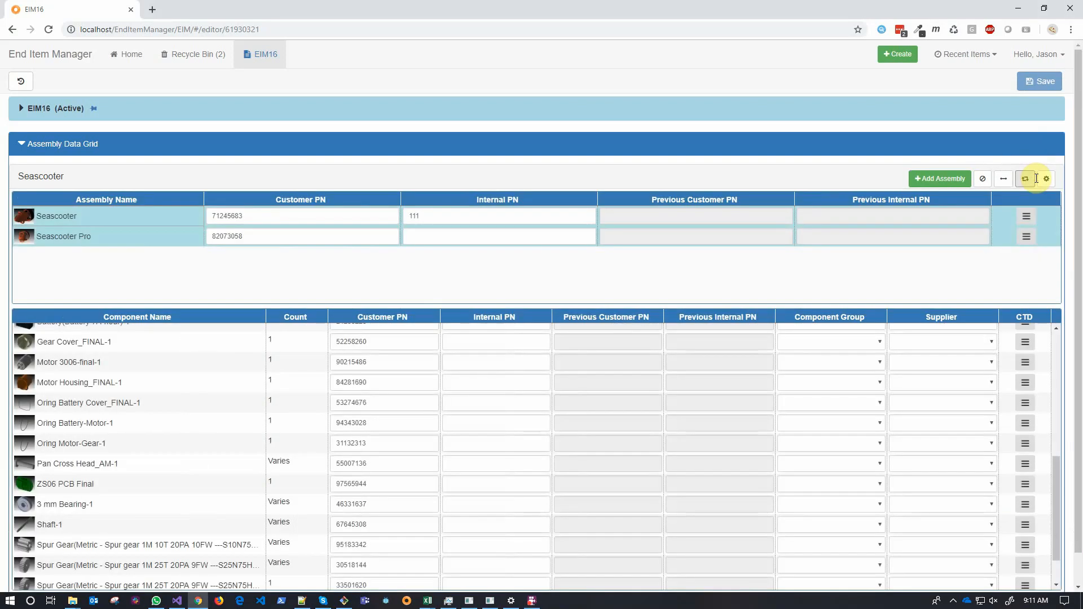
click(172, 235)
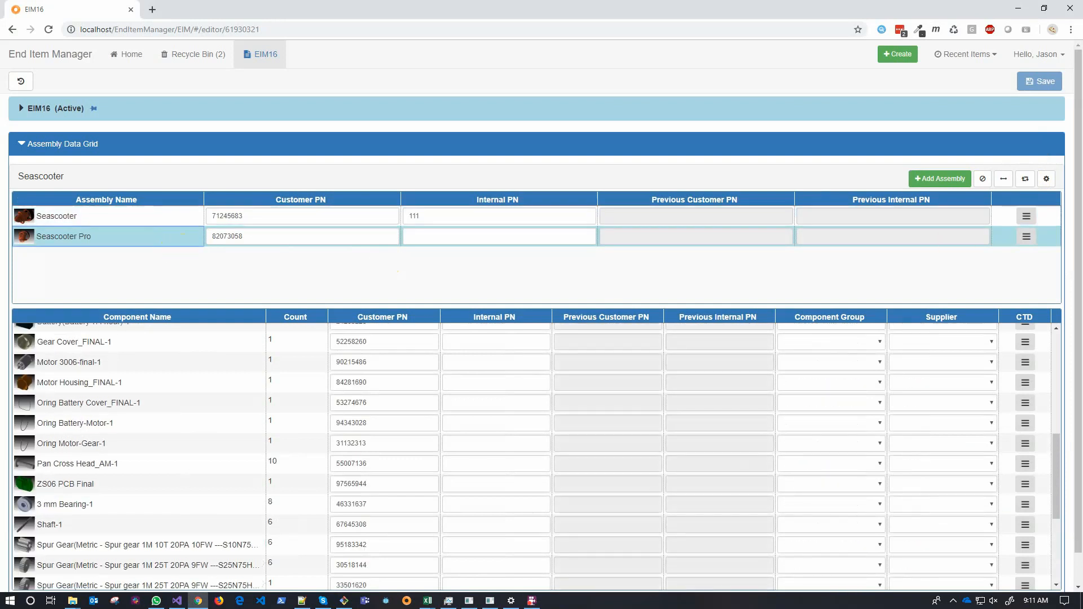
- Start updating the Seascooter Pro assembly by searching the catalog for "seas" and linking _ZS06 SEASCOOTER RevA-.SLDASM with its CAD file thumbnail
click(1025, 241)
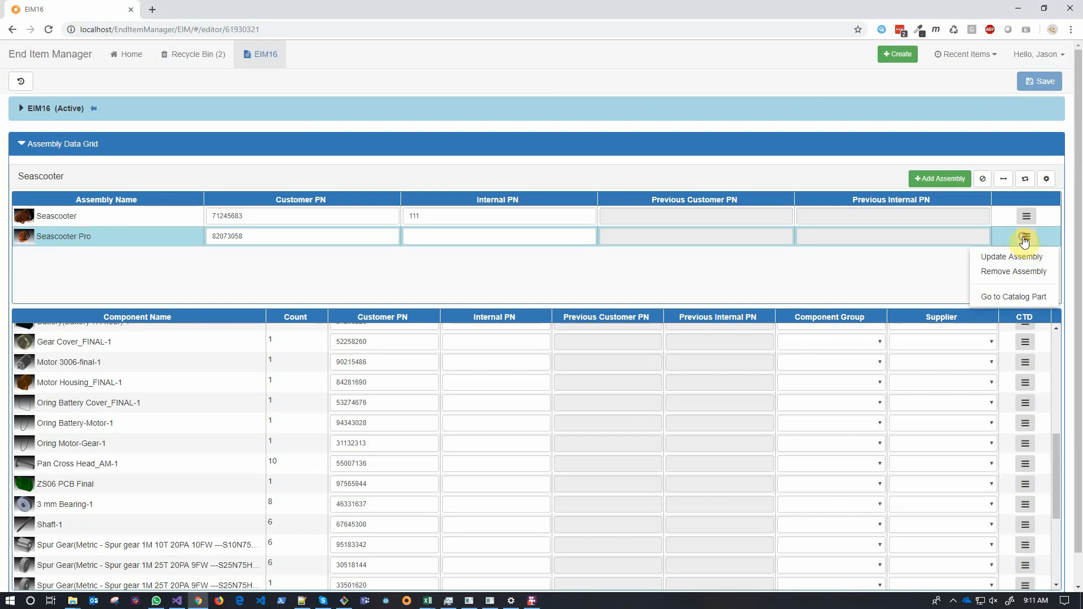
click(1023, 259)
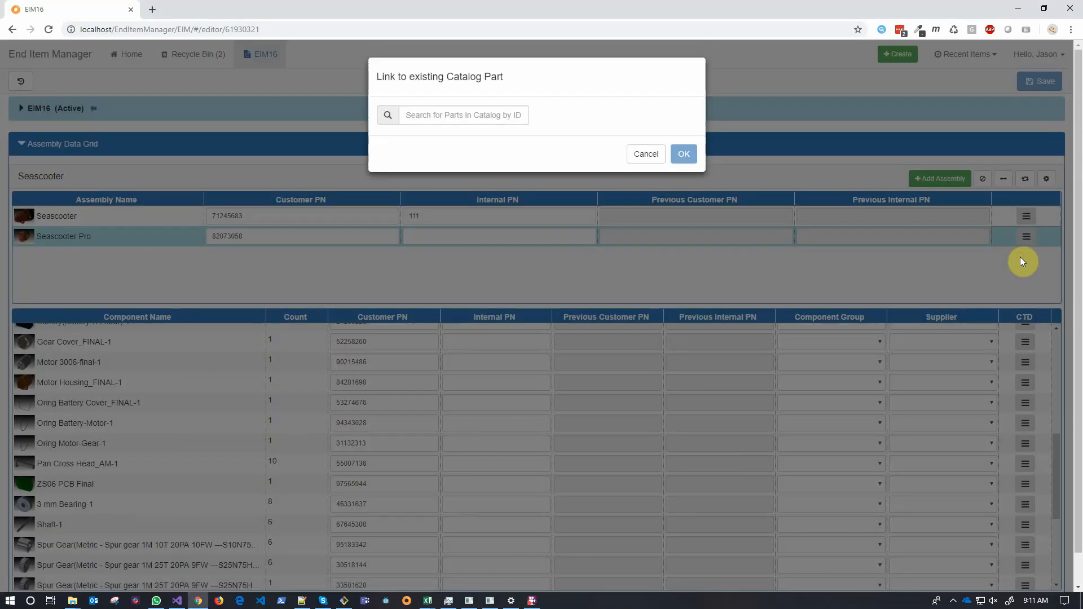
click(488, 113)
text(seas)
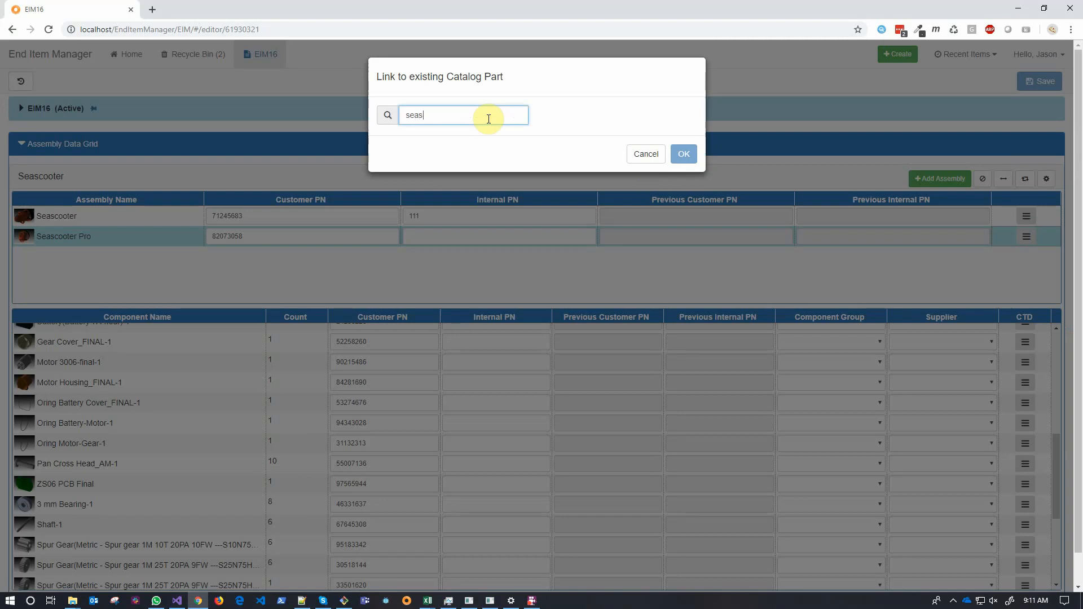
click(474, 192)
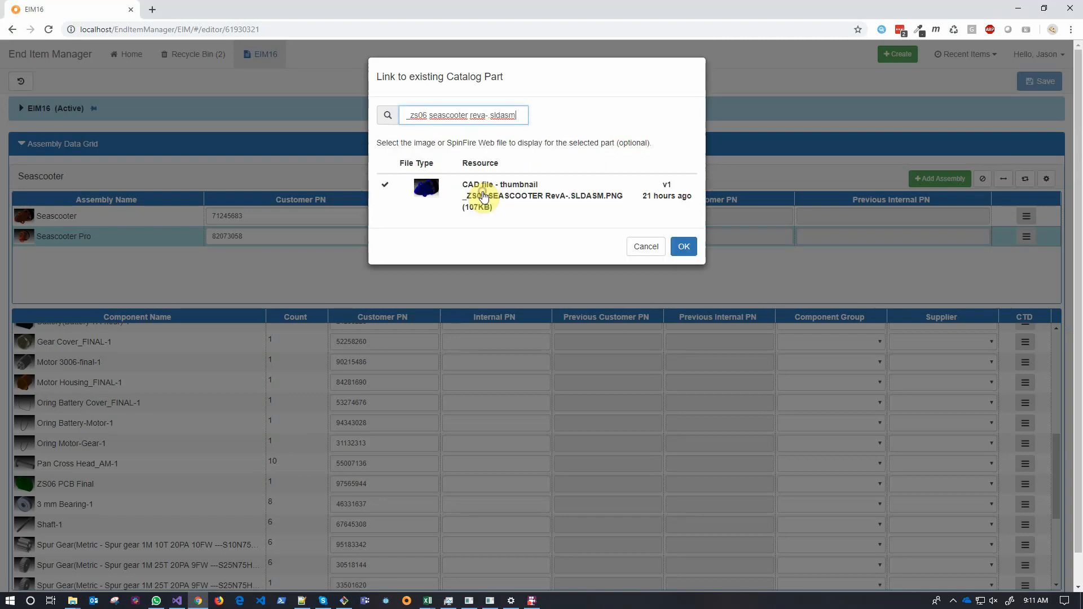
click(681, 254)
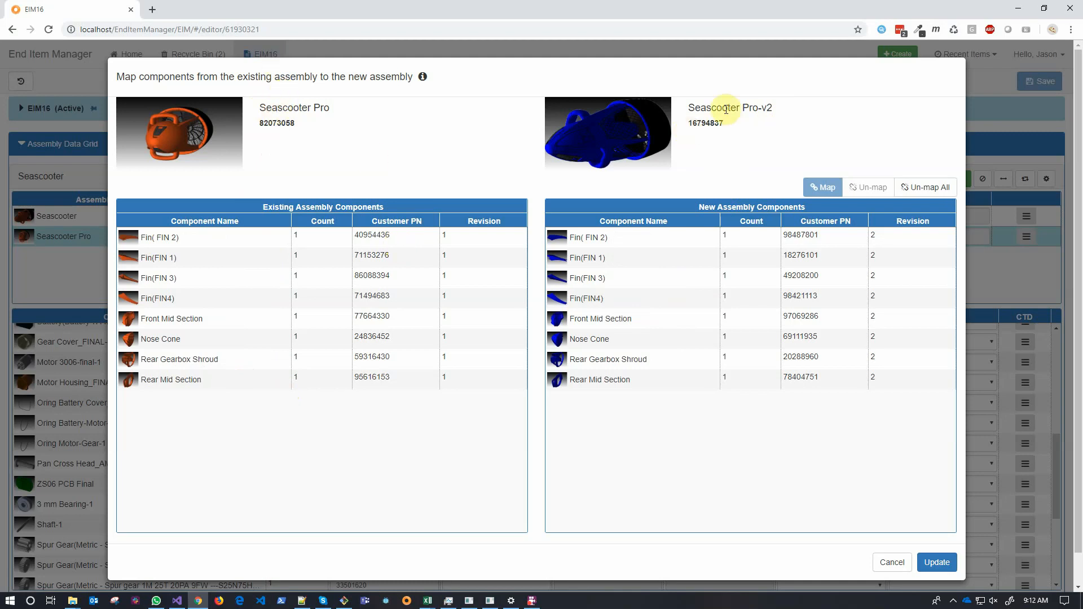
- Map the four existing fins, FIN 2, FIN 1, FIN 3 and FIN4, to their same-named components in the new assembly
click(387, 238)
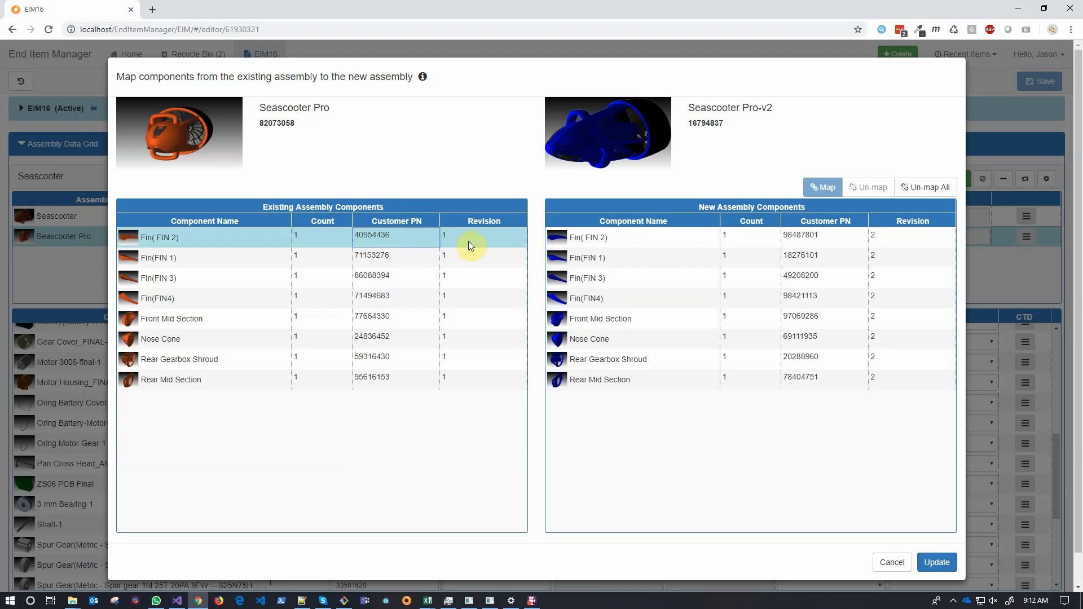
click(635, 242)
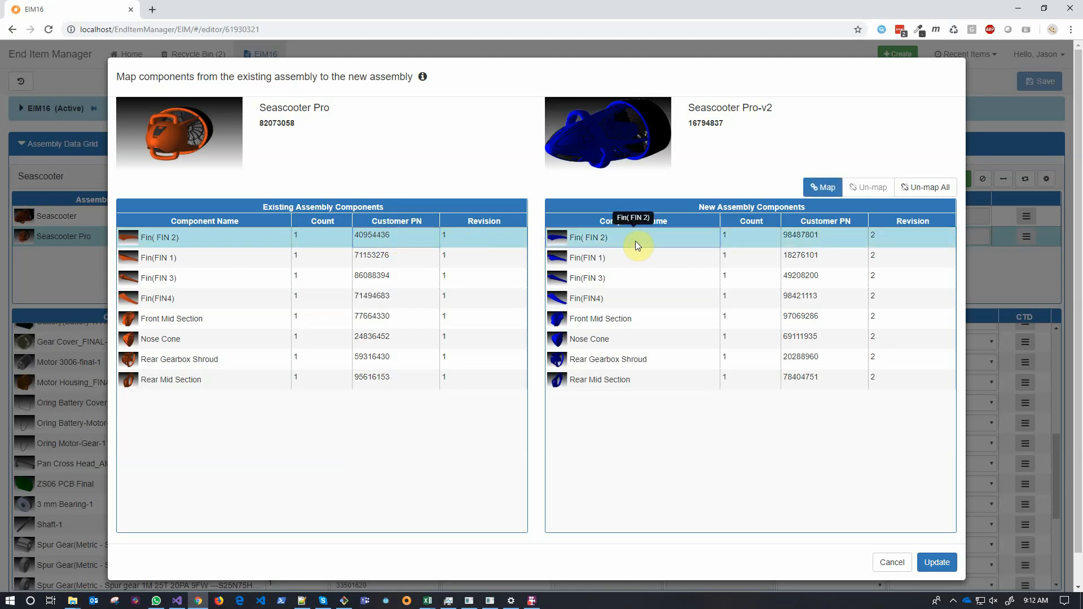
click(817, 189)
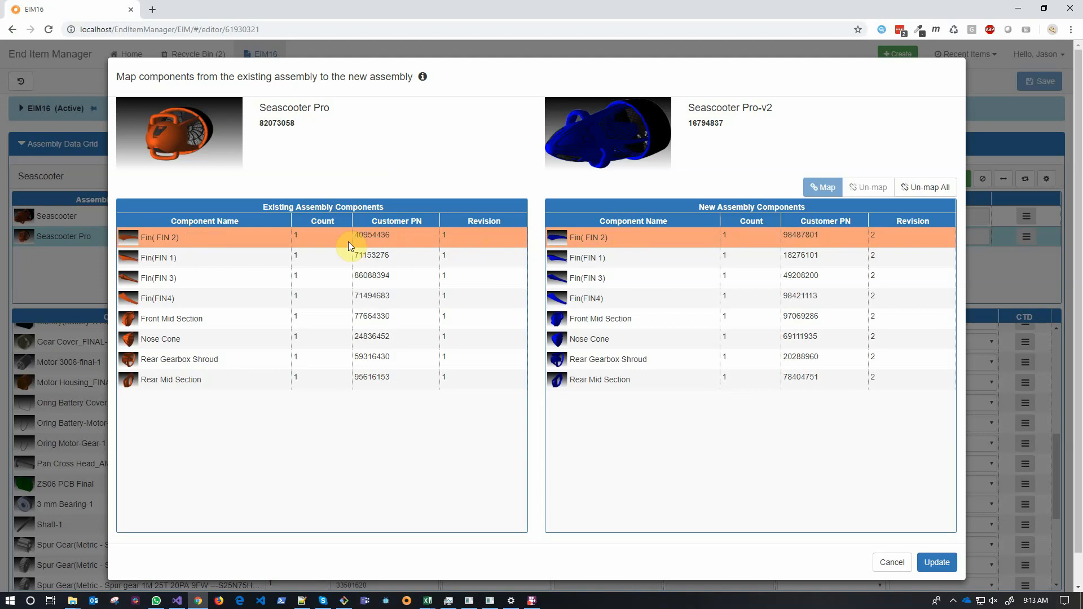
click(248, 257)
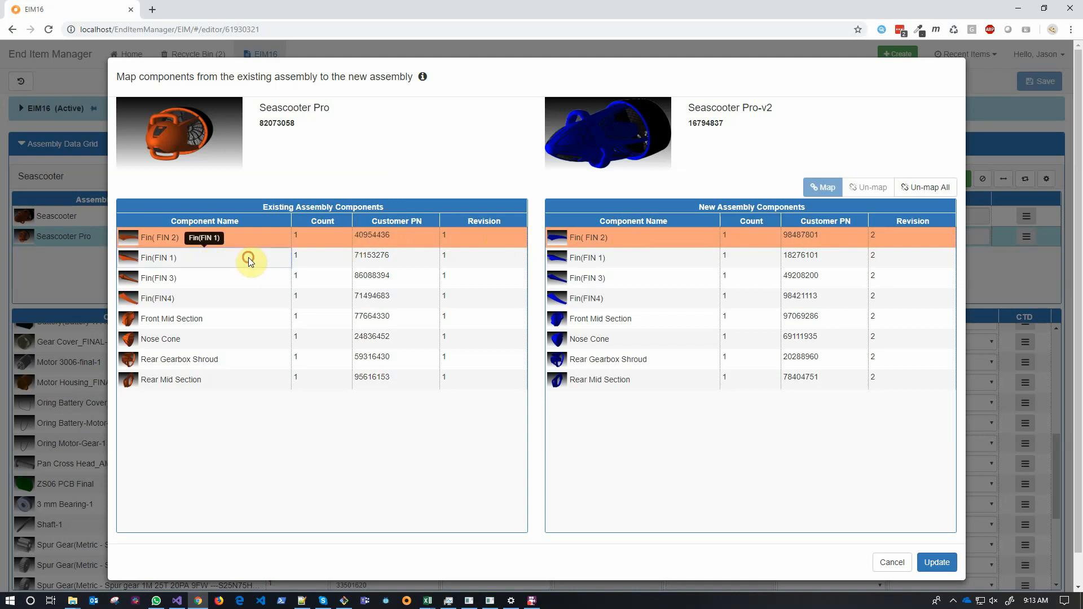
click(631, 259)
click(814, 195)
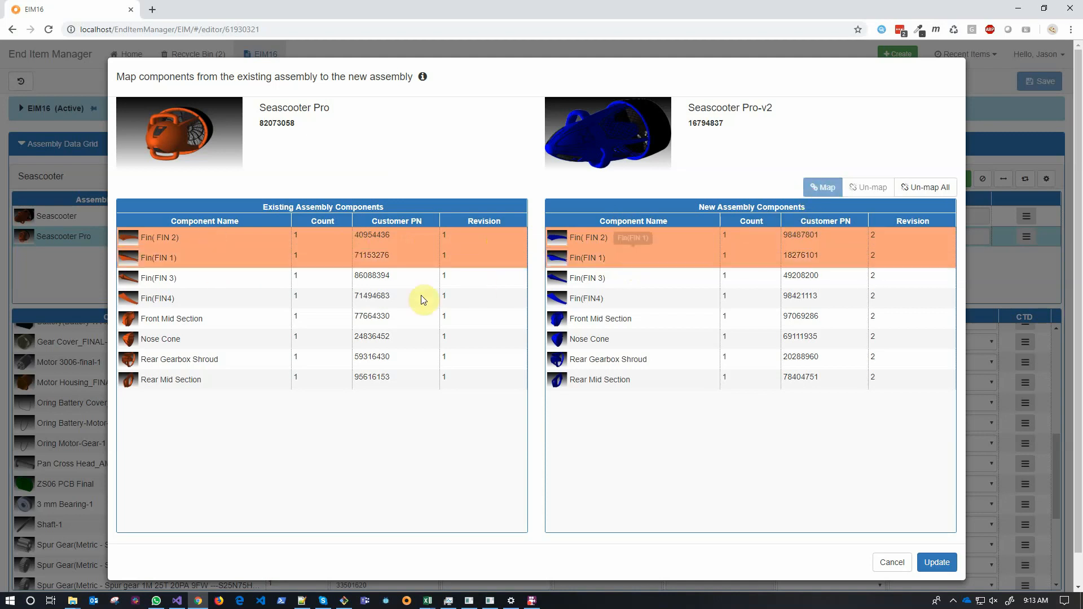
click(345, 278)
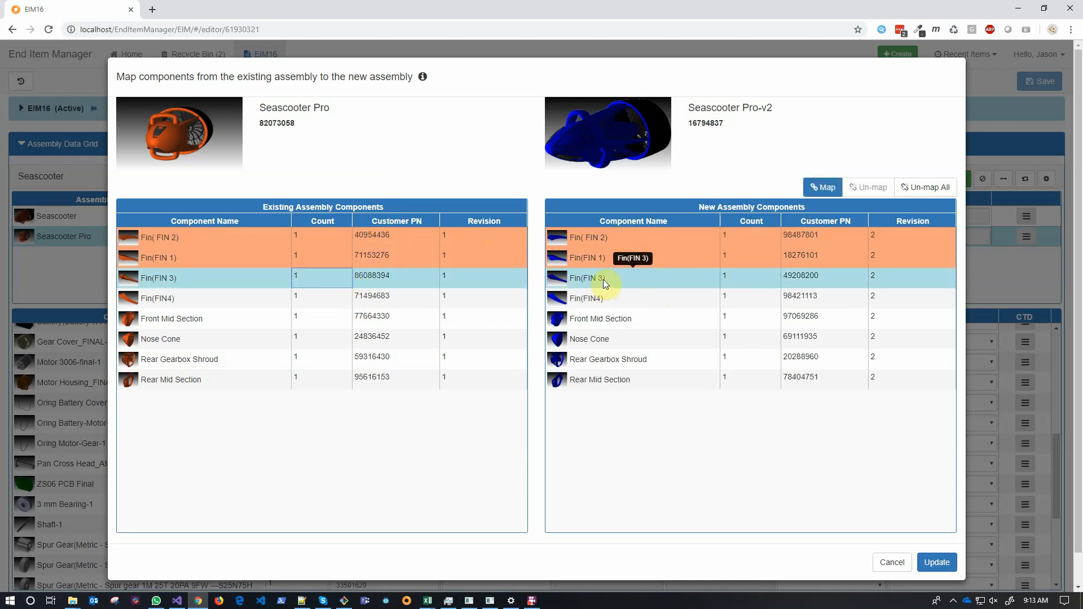
click(815, 191)
click(729, 298)
click(821, 187)
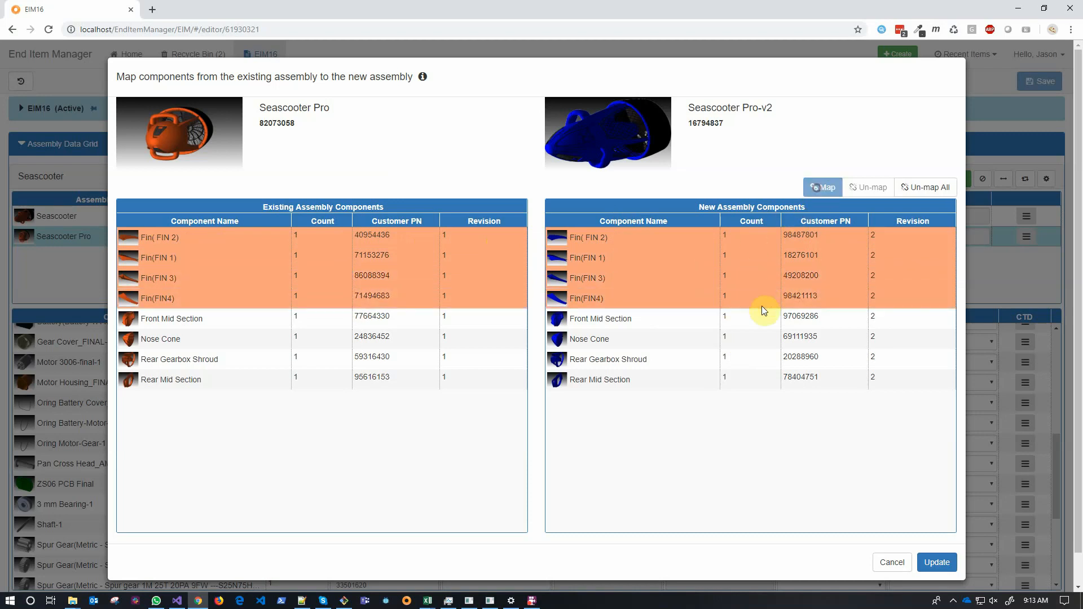
- Map the Front Mid Section, Nose Cone, Rear Gearbox Shroud and Rear Mid Section to their counterparts in the new assembly
click(761, 316)
click(819, 187)
click(726, 337)
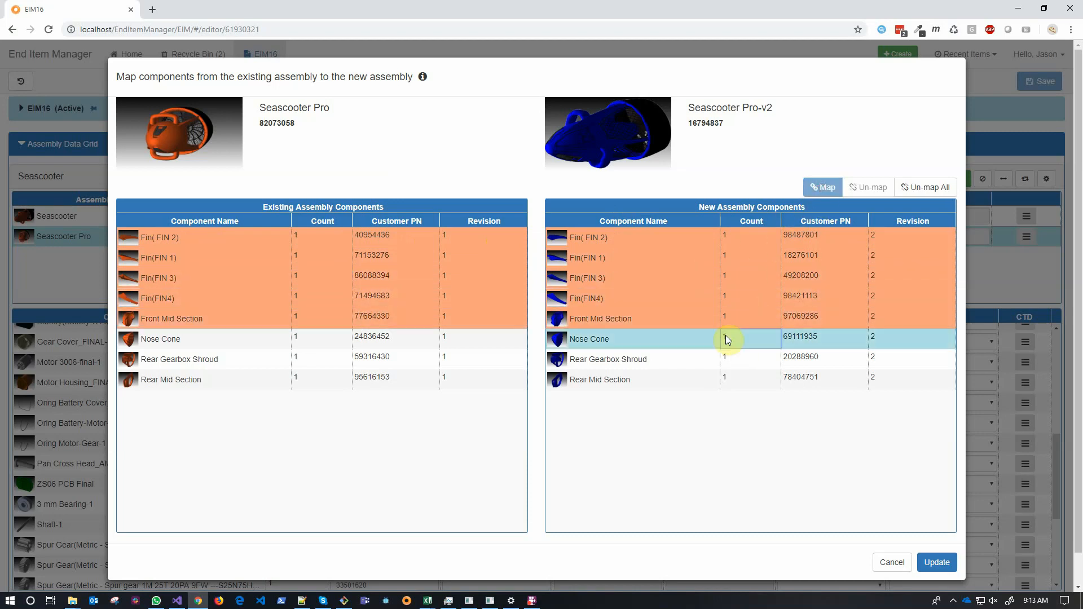
click(817, 192)
click(757, 364)
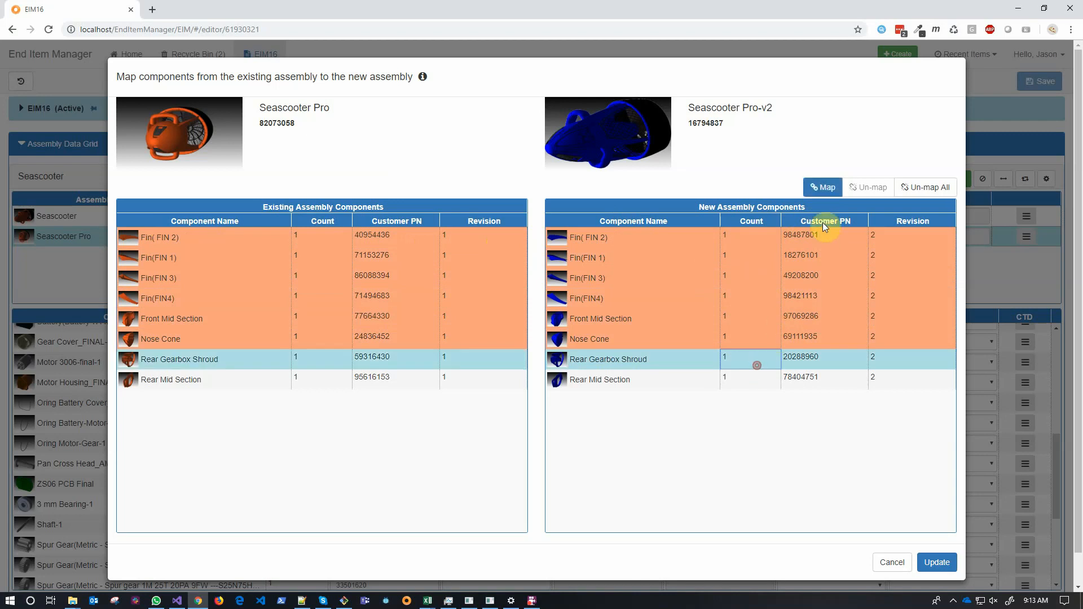
click(822, 189)
click(751, 379)
click(830, 187)
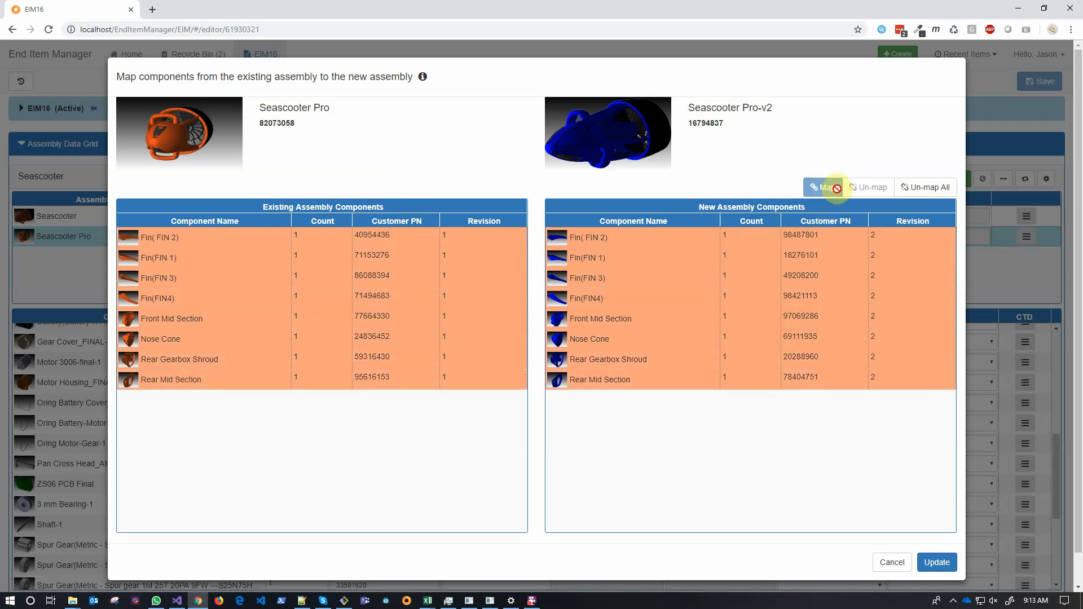
- Check the mapped component pairs one by one across the existing and new assembly lists
click(666, 263)
click(667, 279)
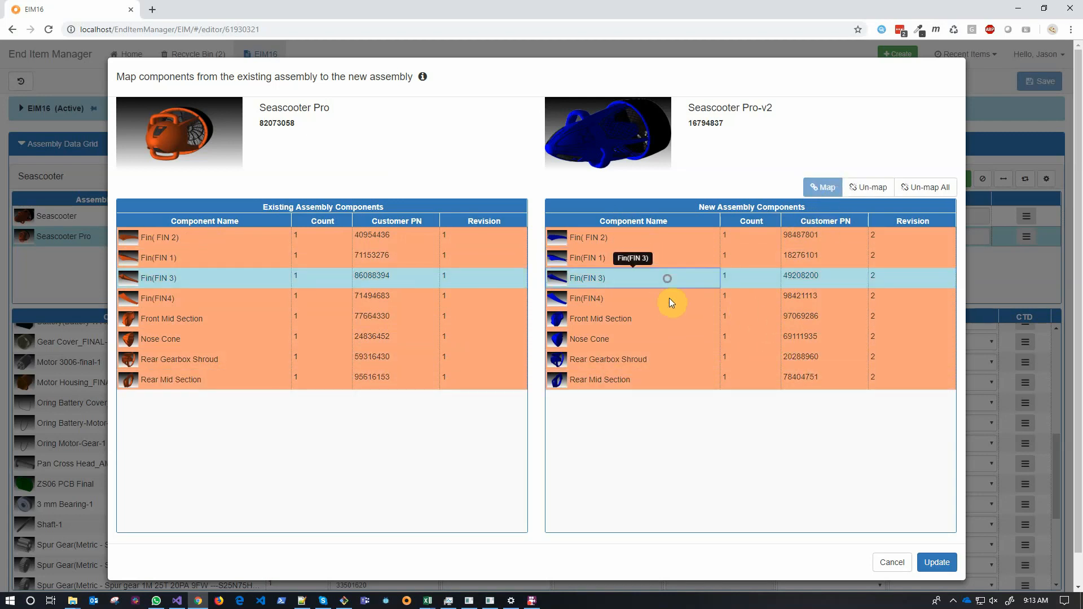
click(670, 300)
click(674, 323)
click(675, 341)
click(674, 364)
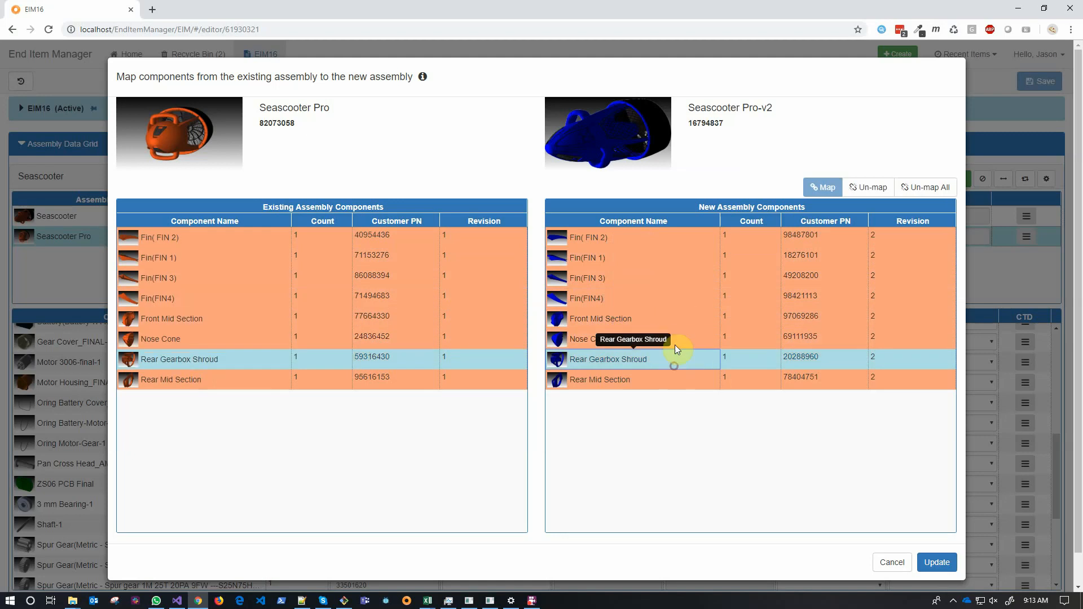
click(674, 276)
click(670, 240)
click(664, 277)
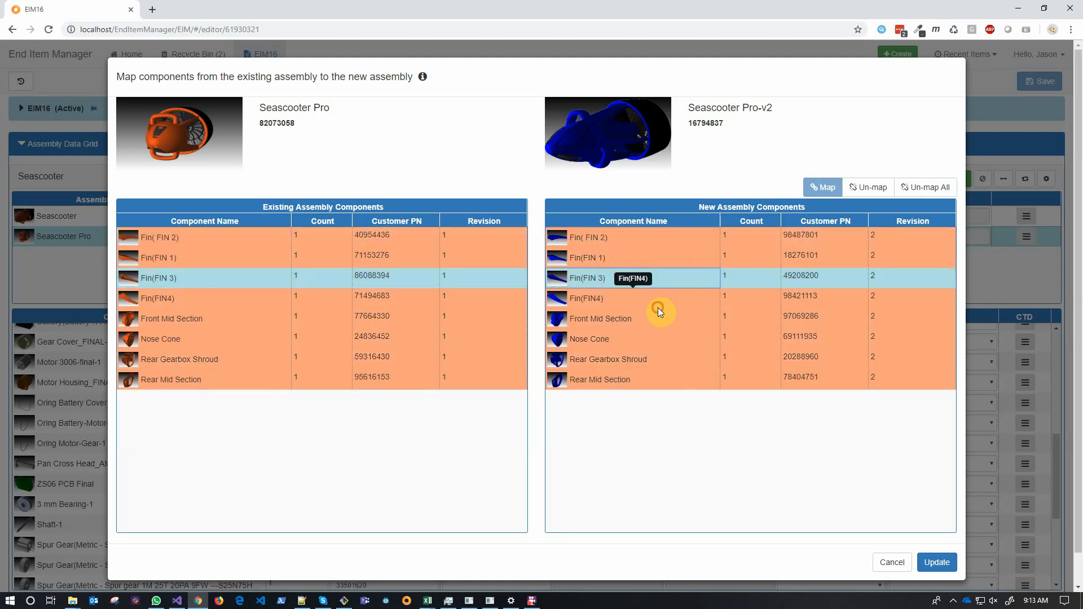
click(658, 305)
click(655, 323)
- Un-map the Nose Cone pair and map the two Nose Cone components to each other again
click(650, 344)
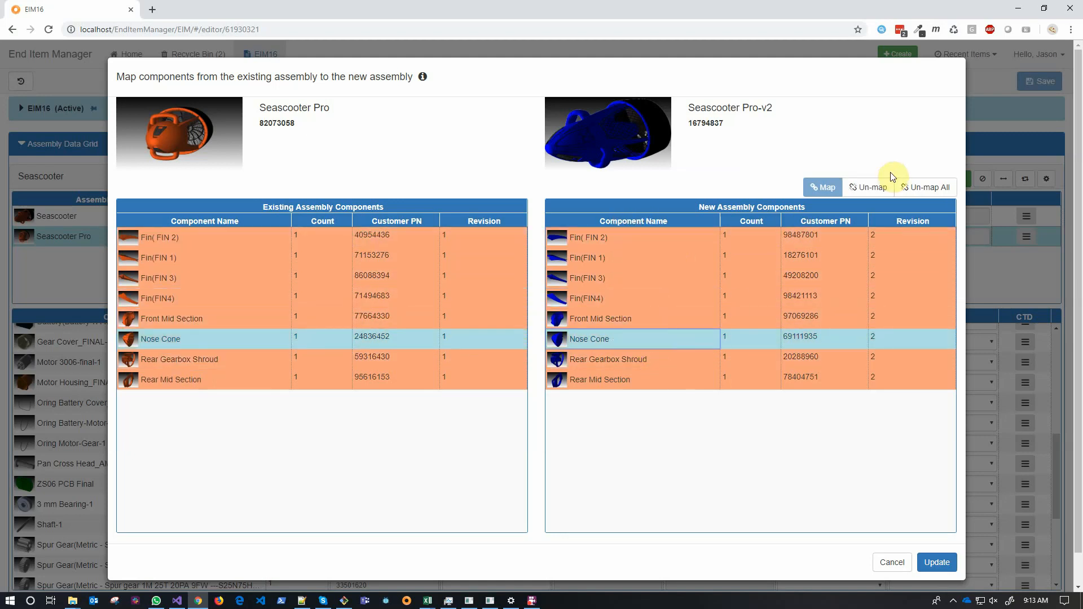
click(870, 187)
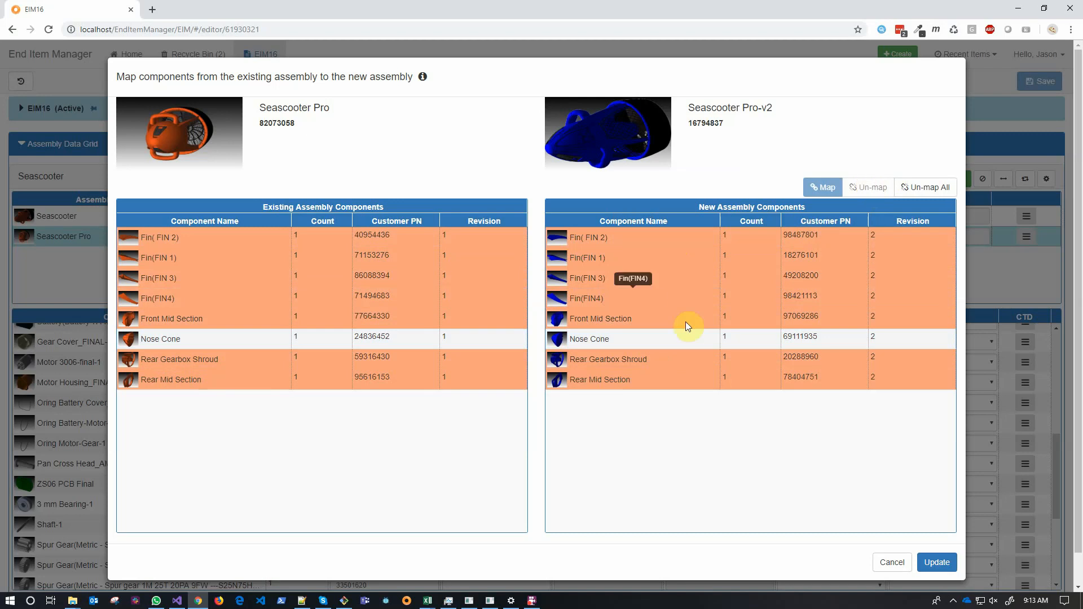
click(684, 336)
click(823, 187)
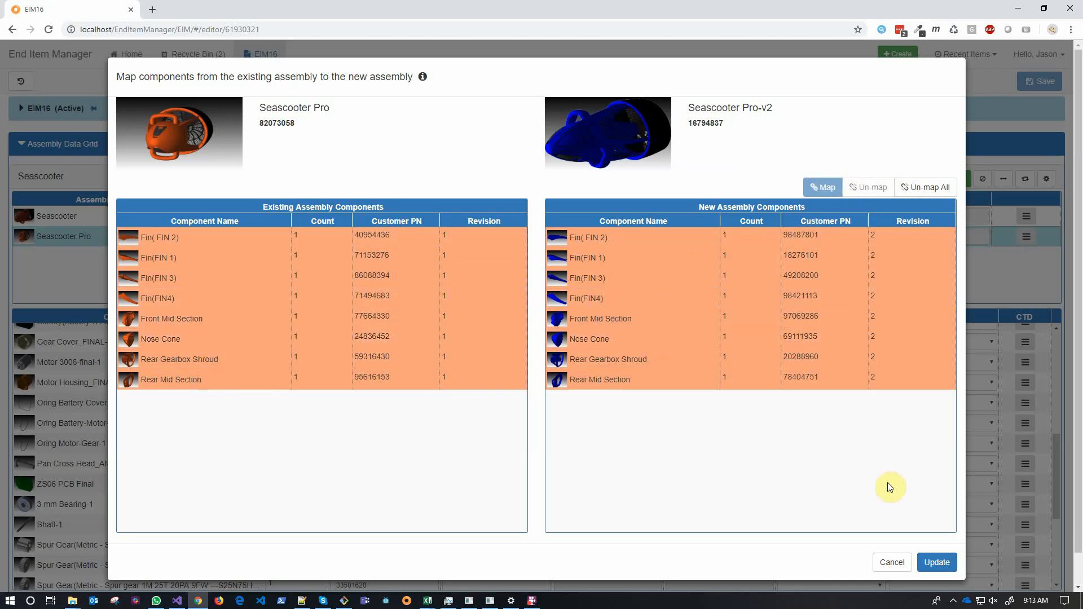
- Apply the component mapping and save the replacement of Seascooter Pro with Seascooter Pro-v2
click(937, 563)
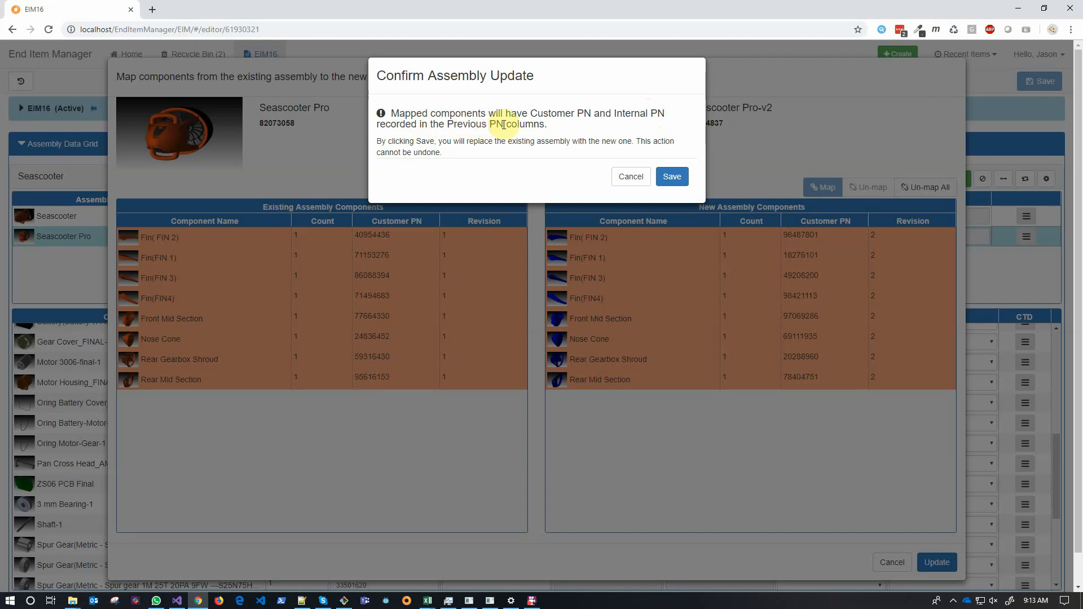
click(671, 177)
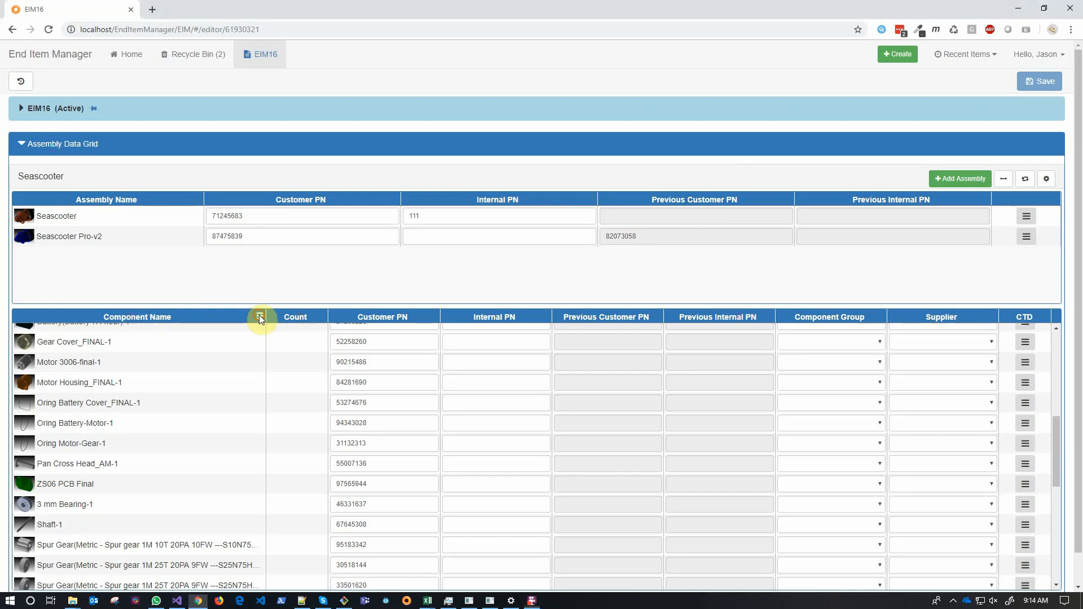
- Filter component names containing "gear" and examine the current and previous customer part numbers of the blue Rear Gearbox Shroud
click(259, 317)
text(gear)
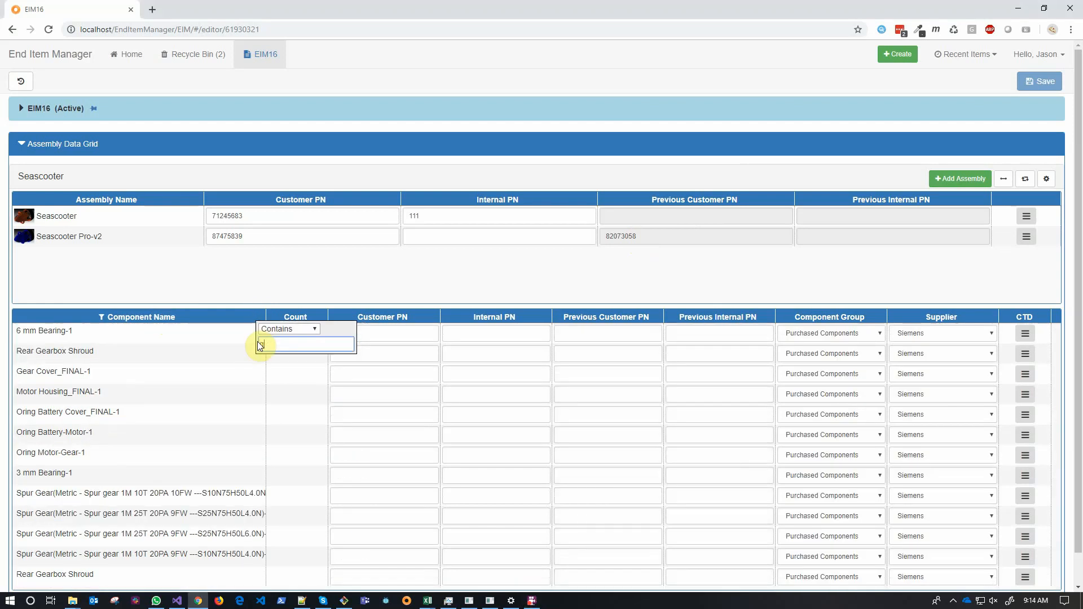
click(160, 472)
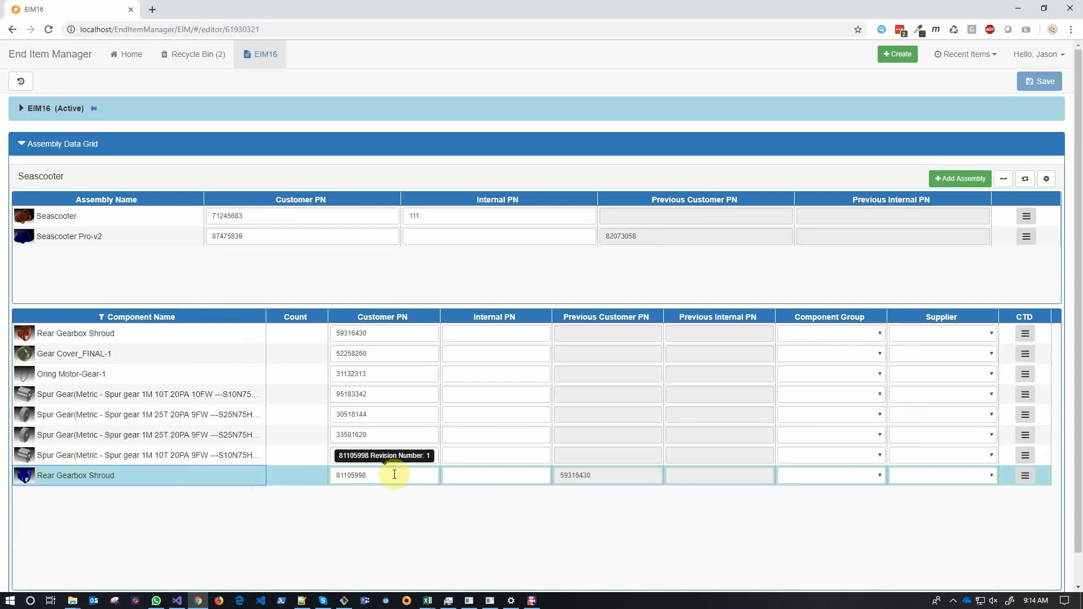
drag(390, 474, 297, 474)
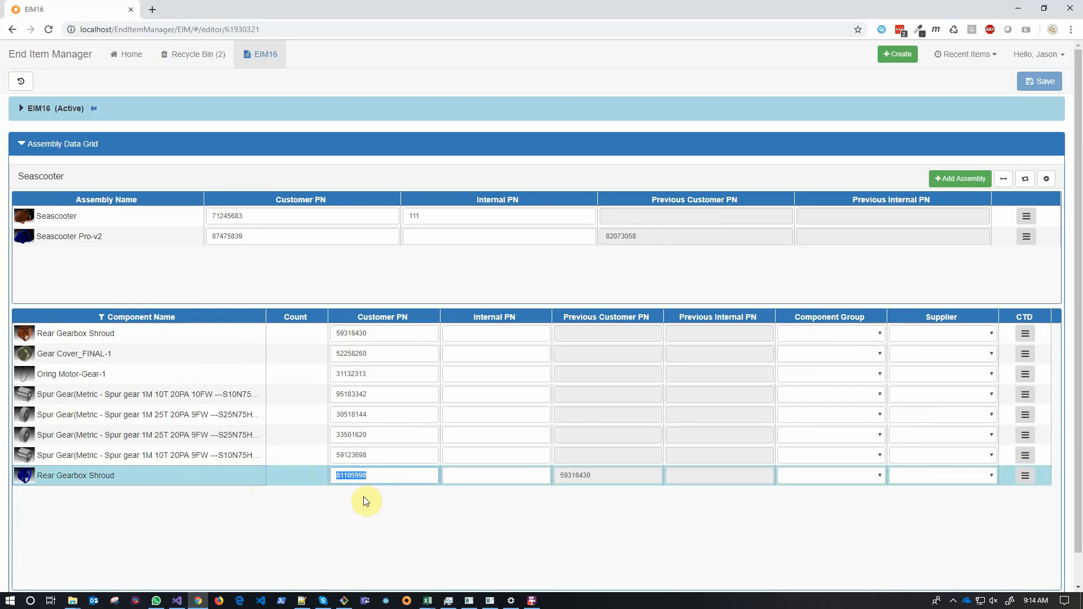
click(598, 476)
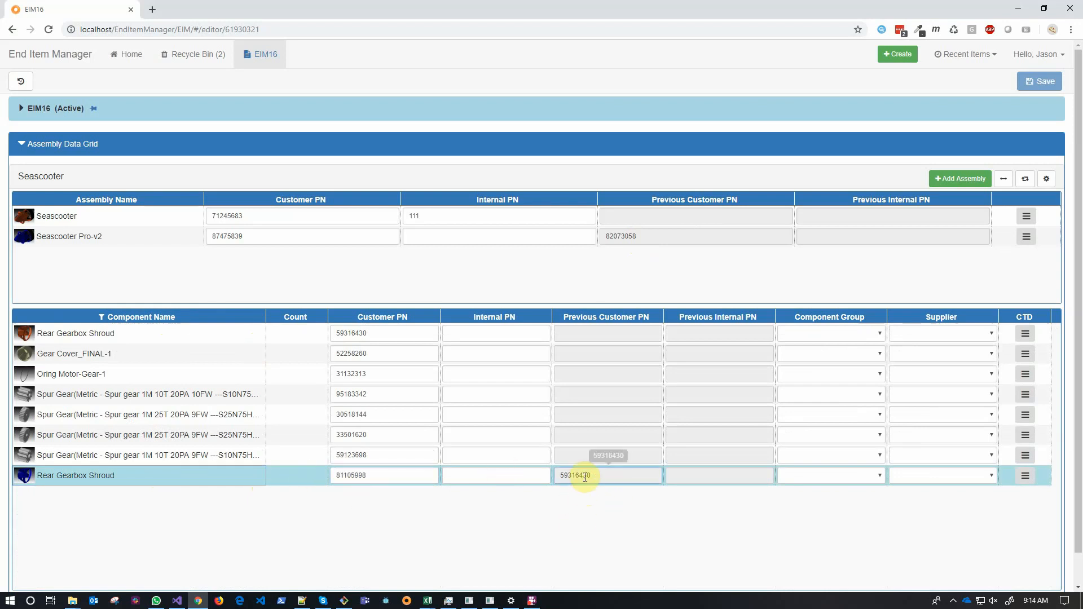